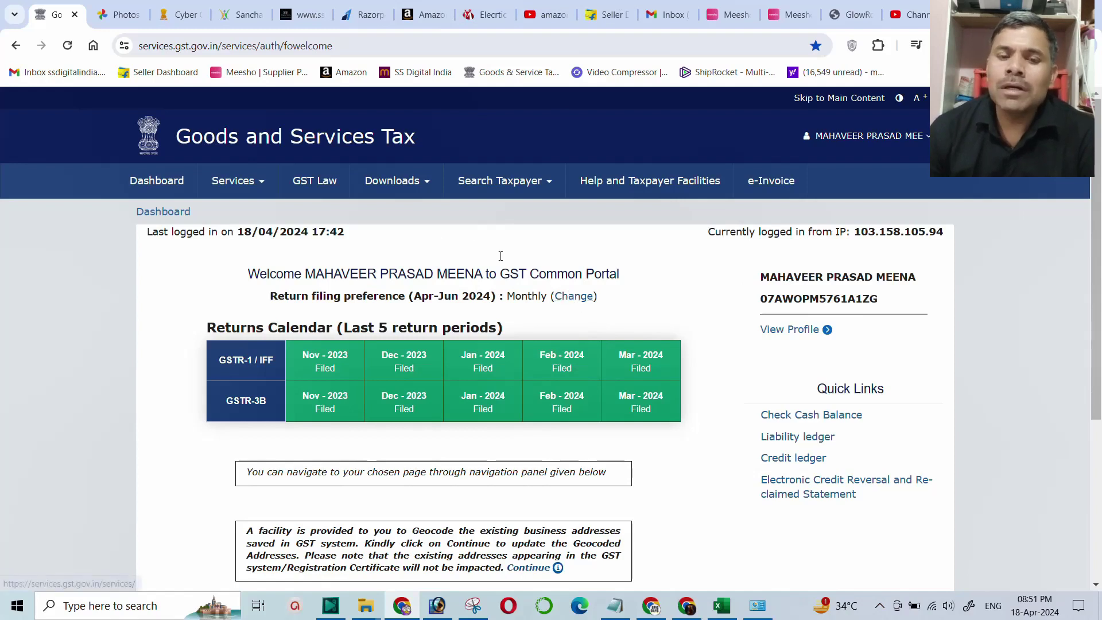
Step: Open the Tax liabilities and ITC comparison page from the Returns services
click(254, 185)
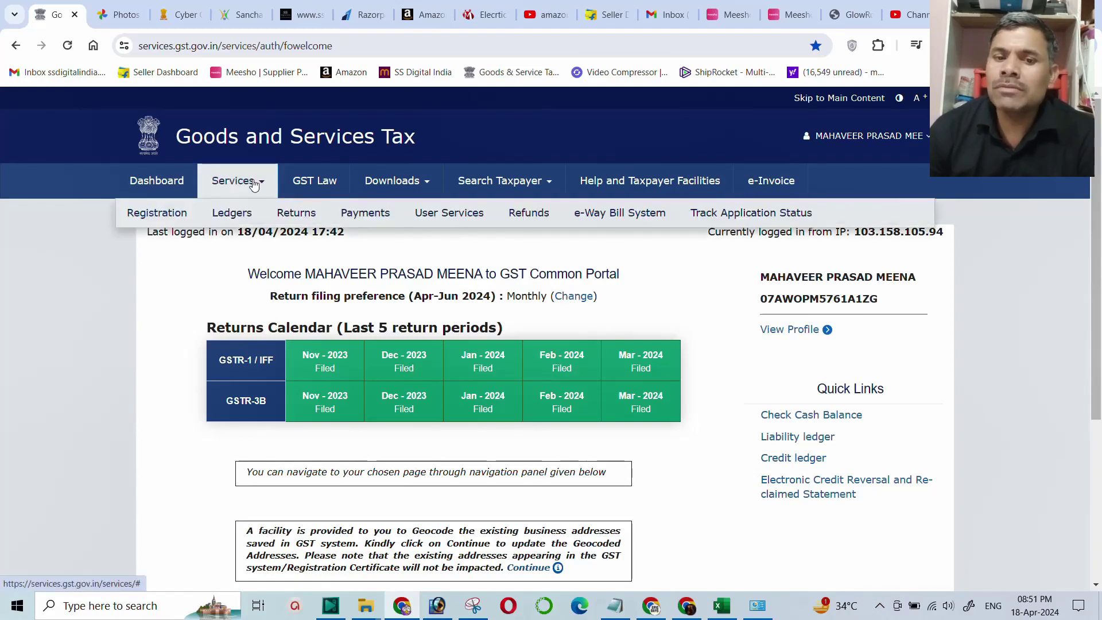
click(301, 215)
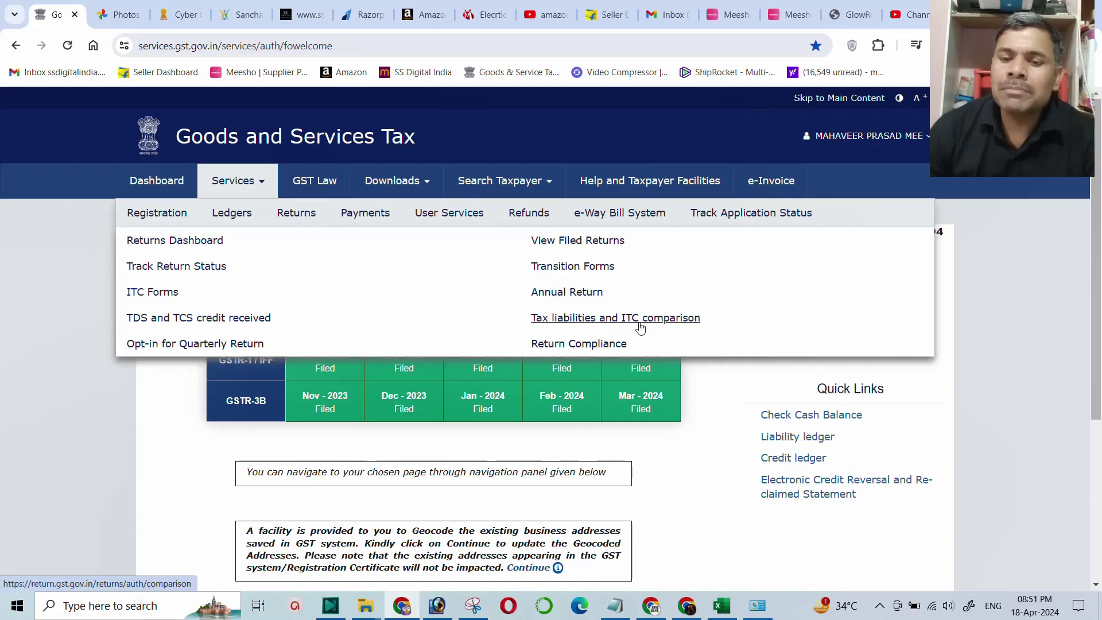
click(599, 321)
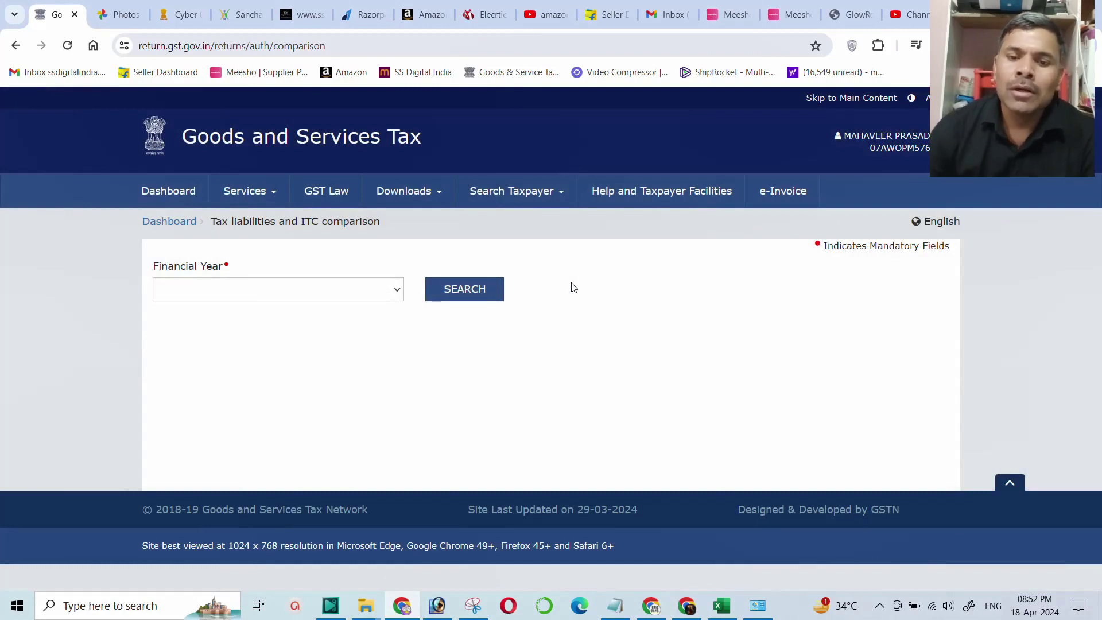
Step: Search the tax liabilities and ITC comparison report for financial year 2023-24
click(393, 294)
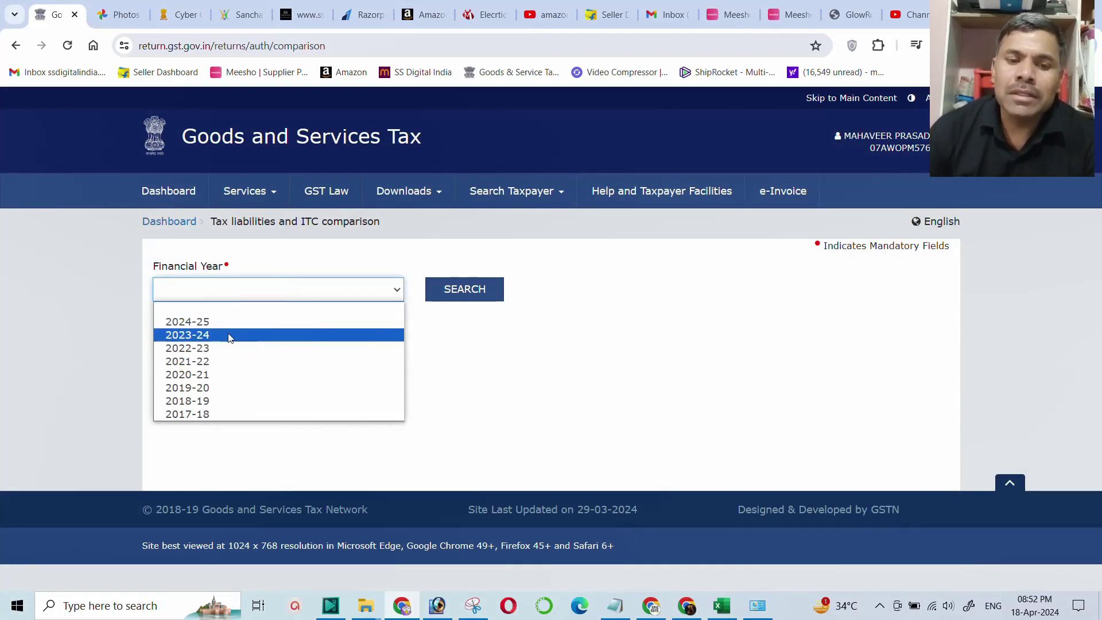
click(207, 336)
click(462, 295)
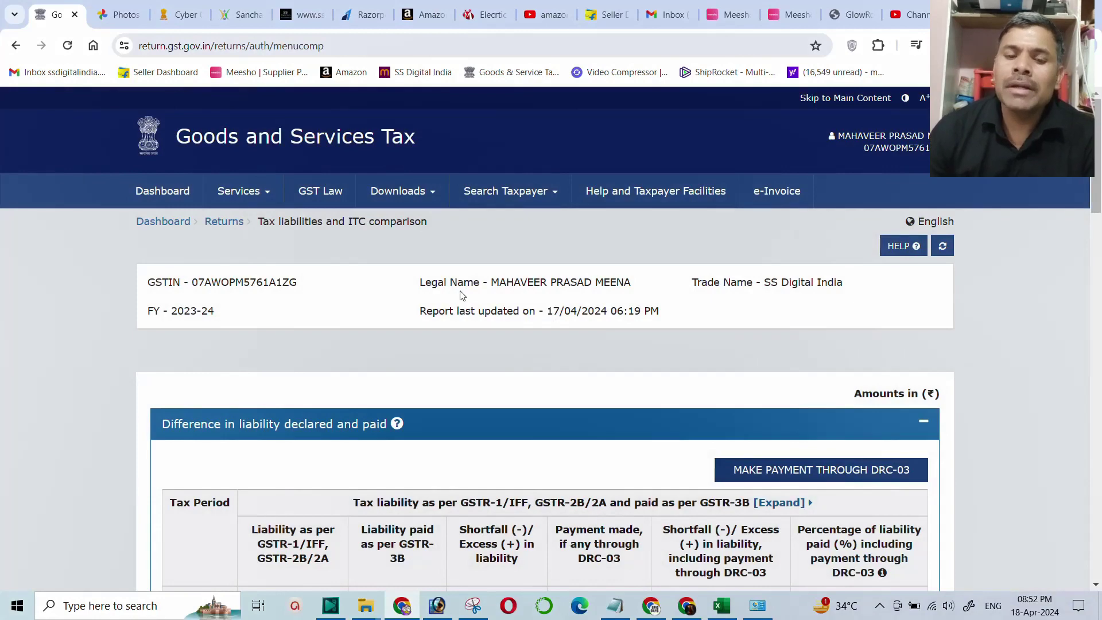
Step: Examine the monthly rows from Apr-23 to Mar-24 in the table of difference in liability declared and paid
scroll(469, 310, down, 1)
scroll(470, 310, down, 5)
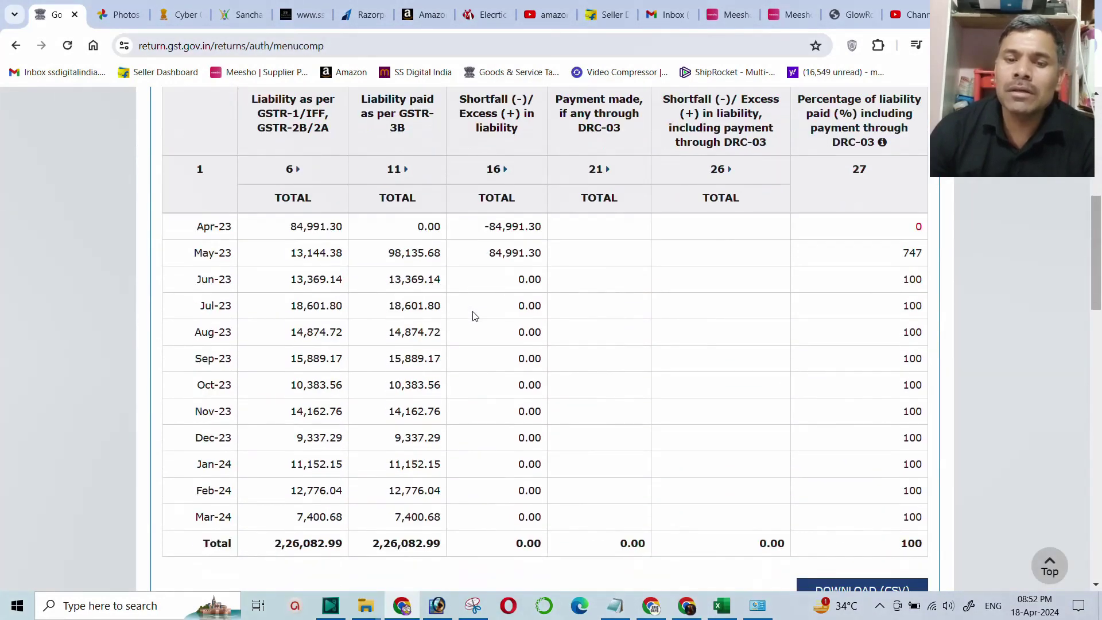
scroll(473, 314, down, 2)
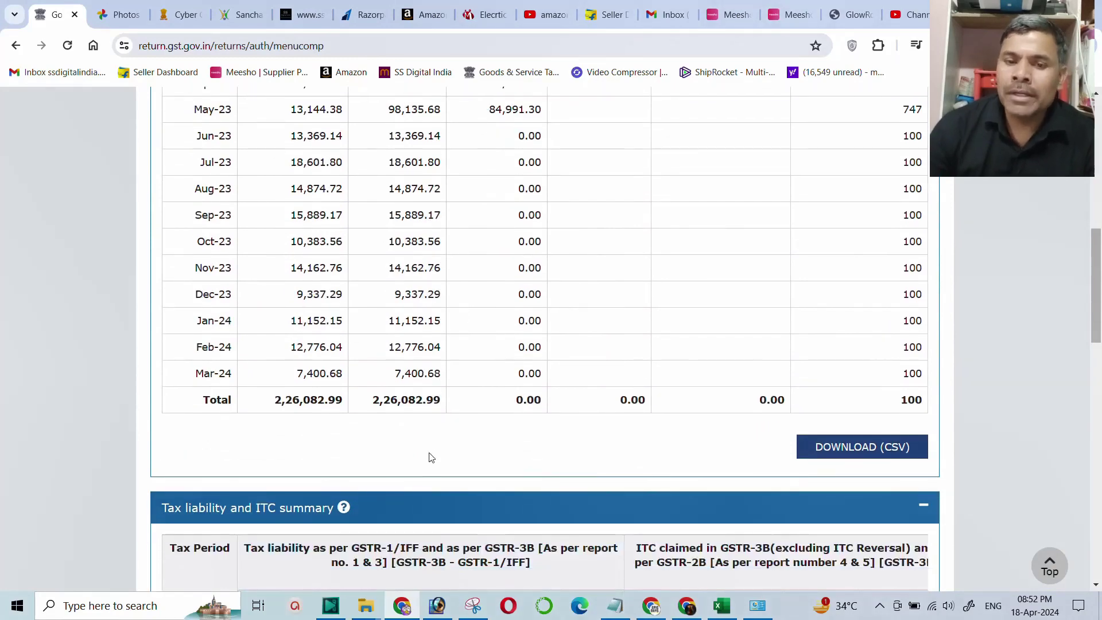
scroll(440, 450, up, 2)
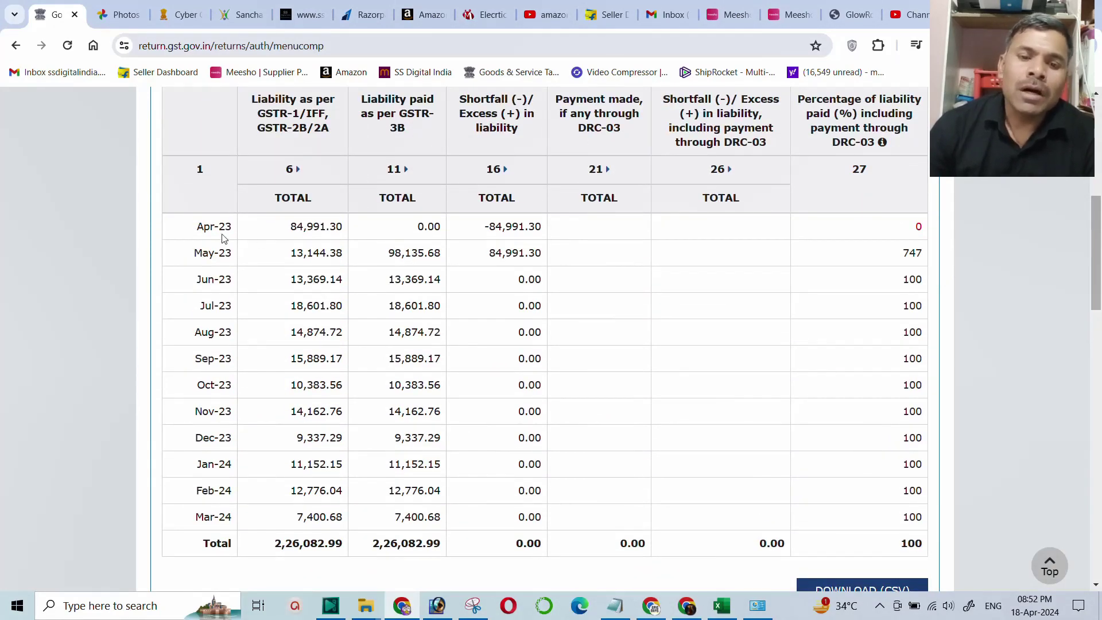
drag(197, 226, 233, 221)
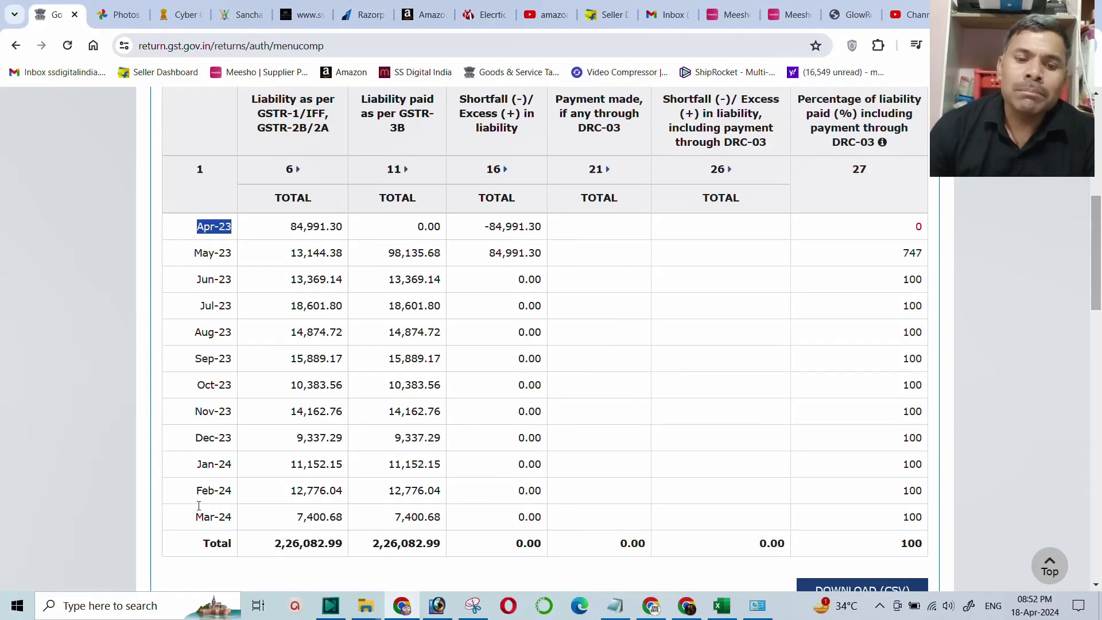
drag(195, 517, 230, 501)
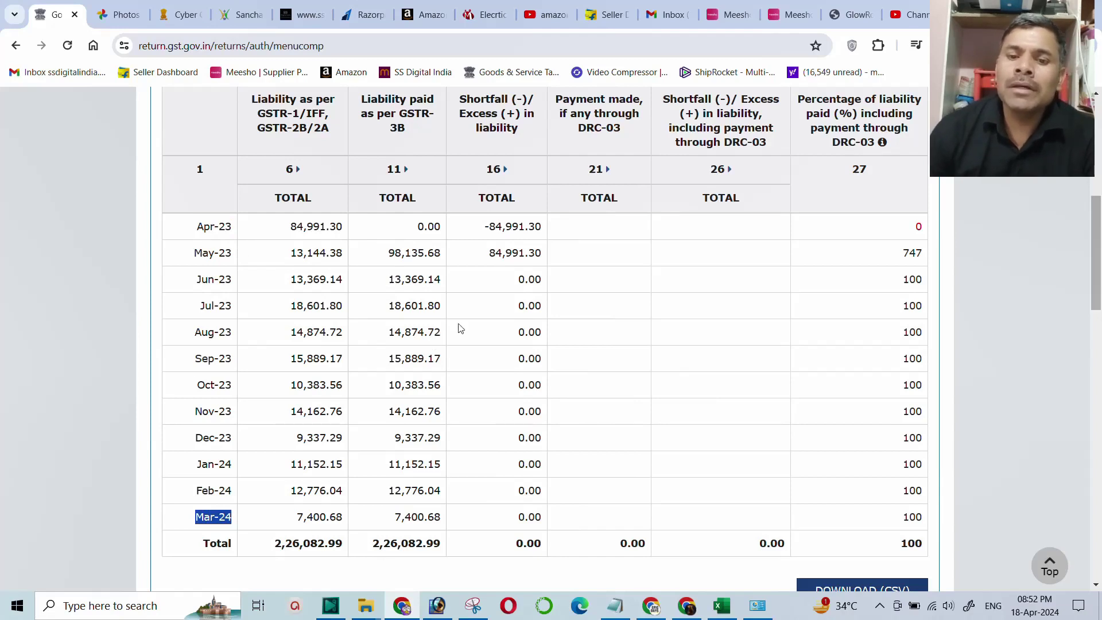
scroll(489, 224, up, 1)
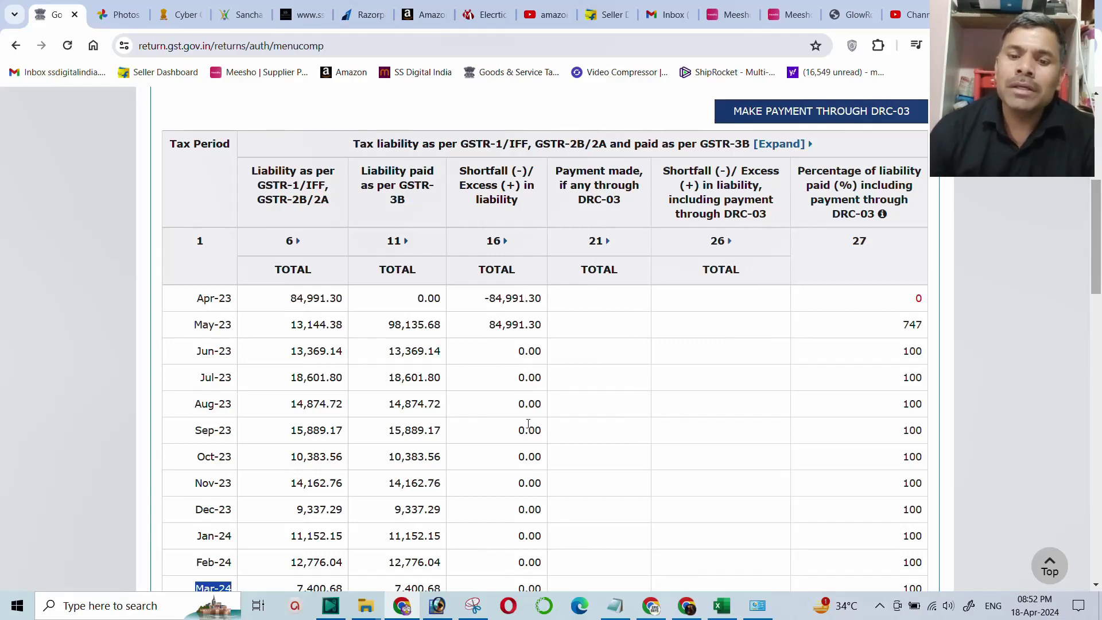
scroll(491, 406, down, 1)
scroll(336, 249, up, 1)
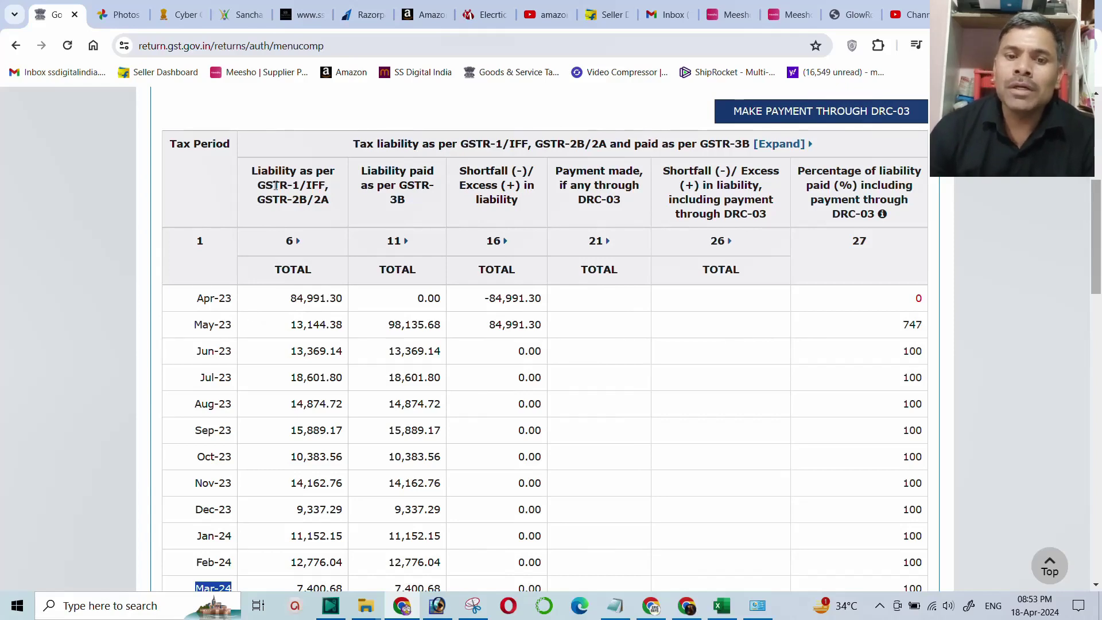
Step: Compare the liability as per GSTR-1 with the liability paid as per GSTR-3B across the 2023-24 months
drag(257, 185, 302, 185)
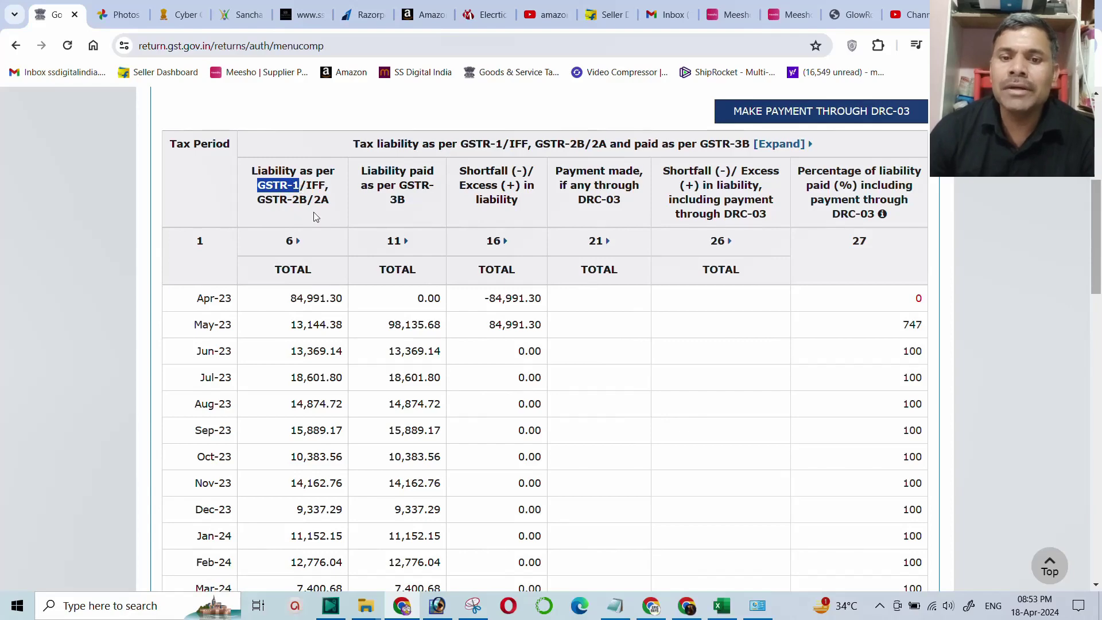
scroll(325, 429, down, 3)
scroll(321, 437, down, 3)
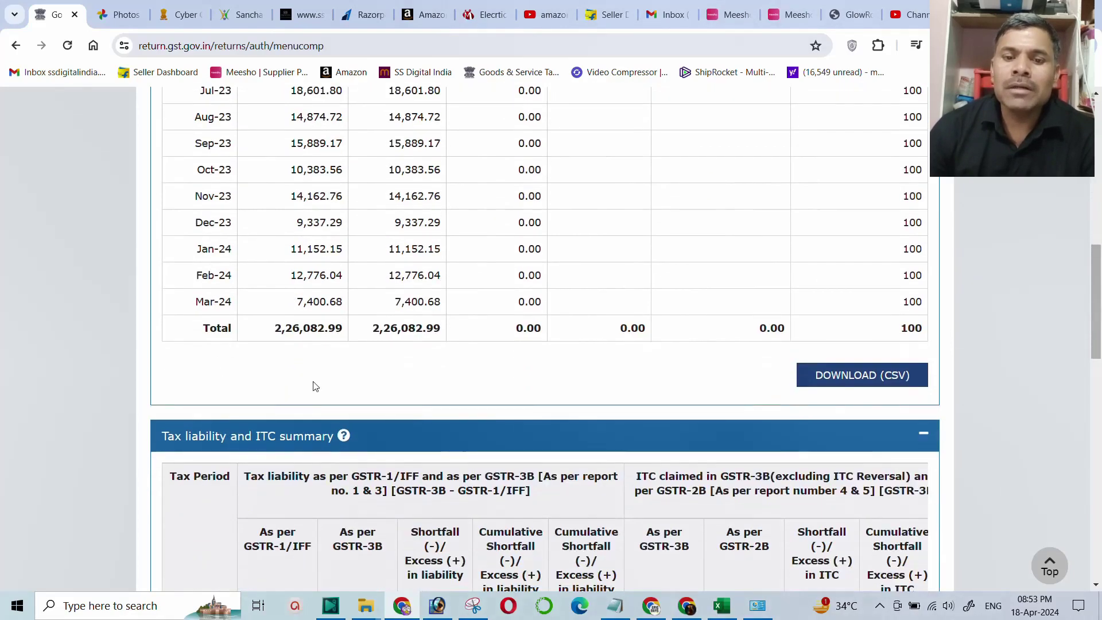
scroll(313, 384, up, 7)
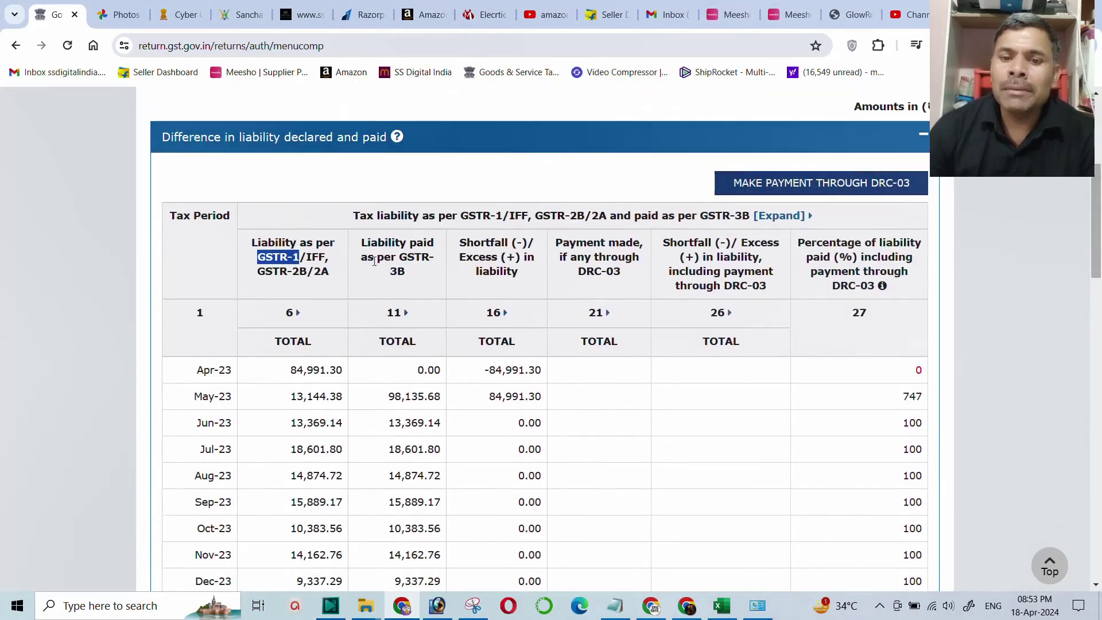
mouse_move(408, 272)
mouse_down()
mouse_move(381, 257)
mouse_move(395, 258)
mouse_up()
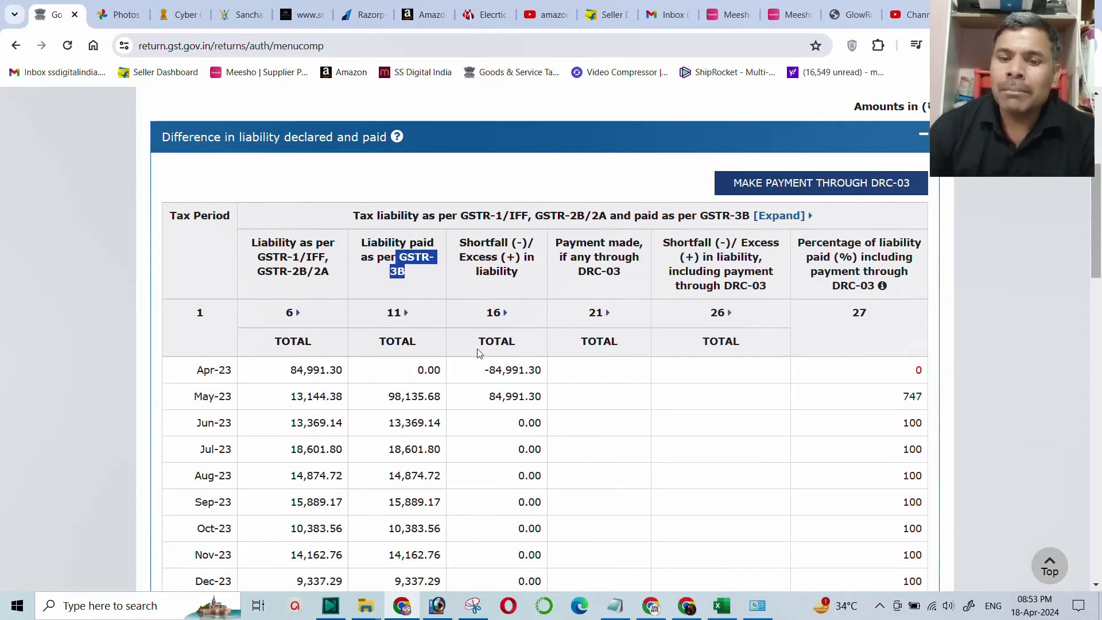
scroll(481, 355, down, 1)
scroll(481, 355, down, 1)
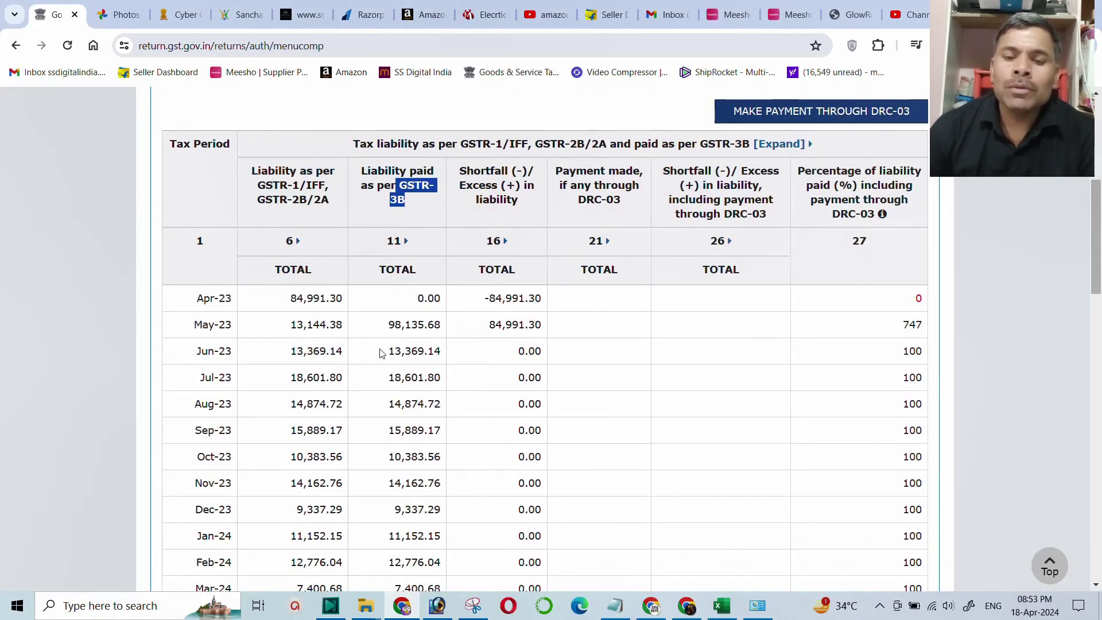
scroll(437, 354, down, 3)
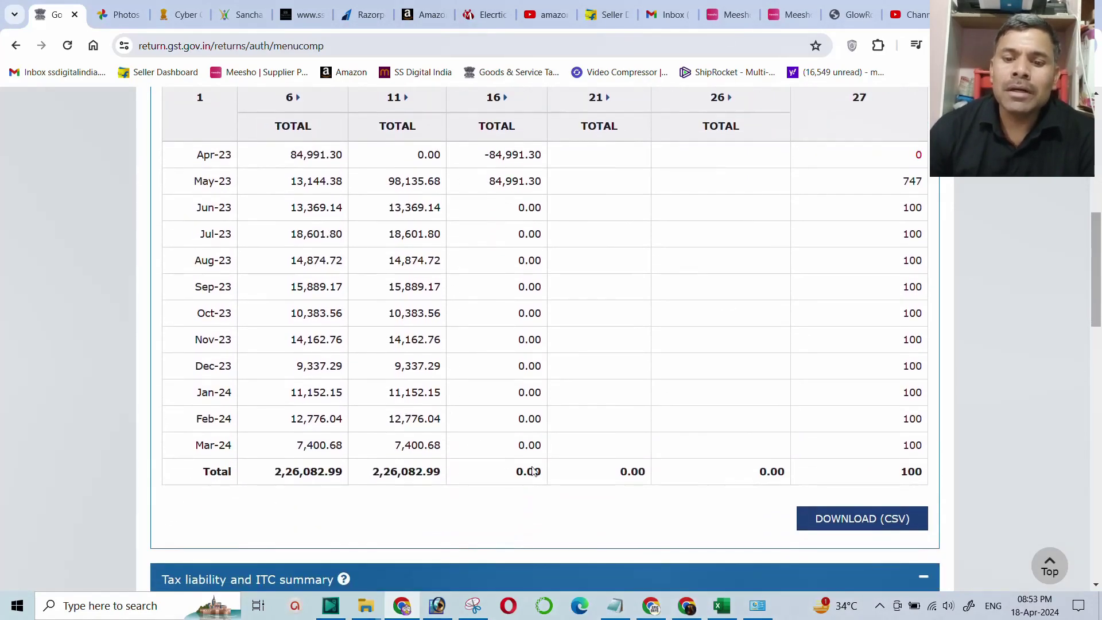
Step: Check the total row for shortfall or excess, declared liability and paid liability, and the financial year in the report header
double_click(519, 471)
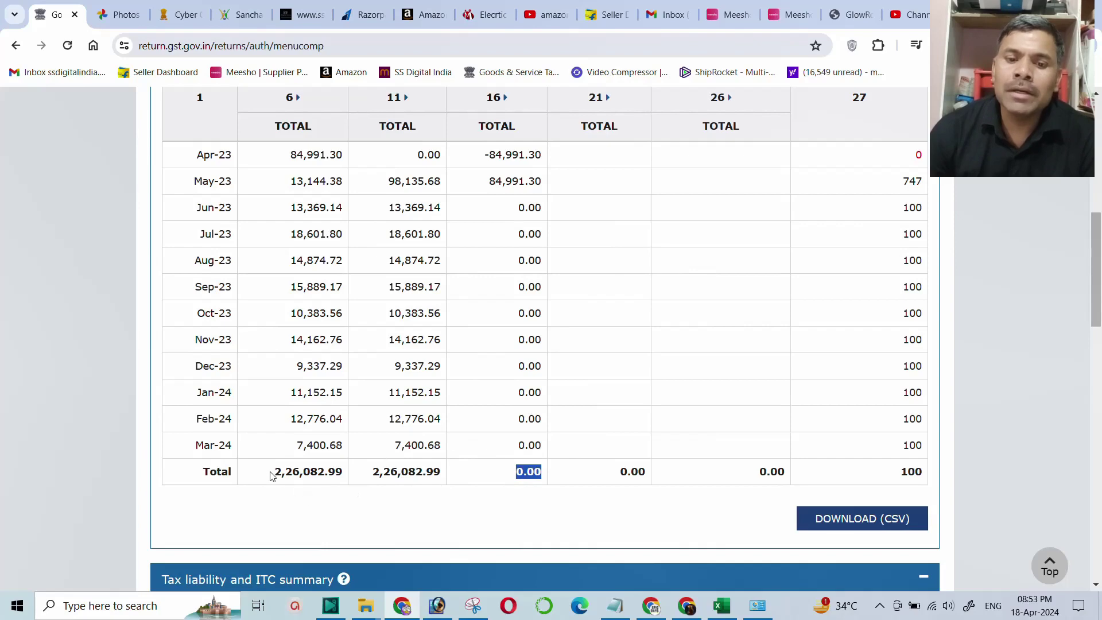
drag(271, 470, 378, 466)
scroll(373, 413, up, 1)
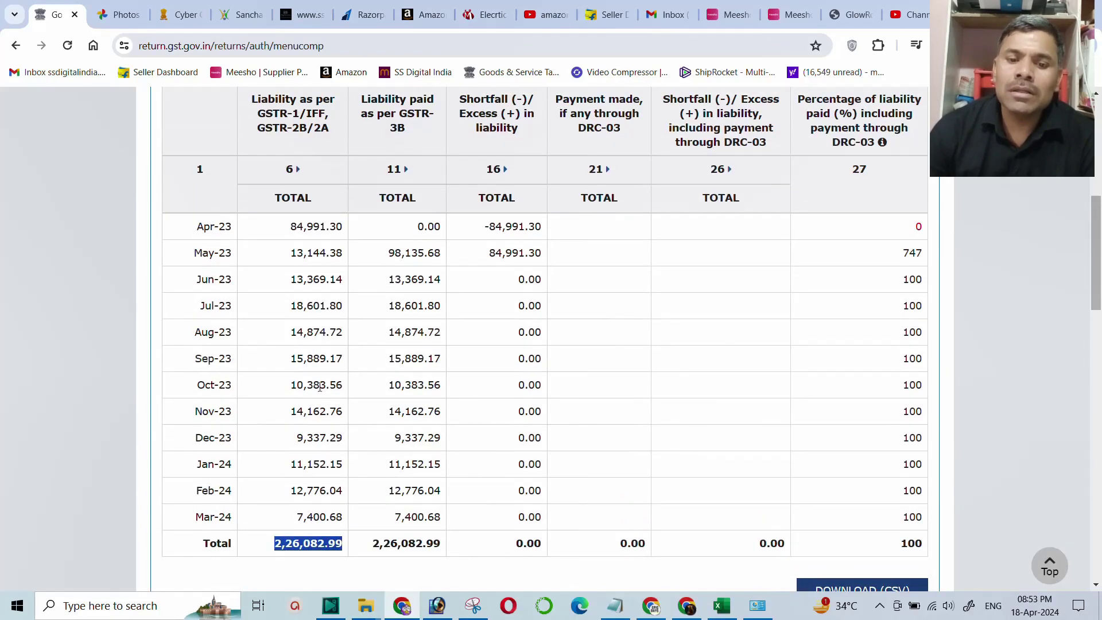
scroll(310, 298, down, 1)
drag(371, 471, 439, 471)
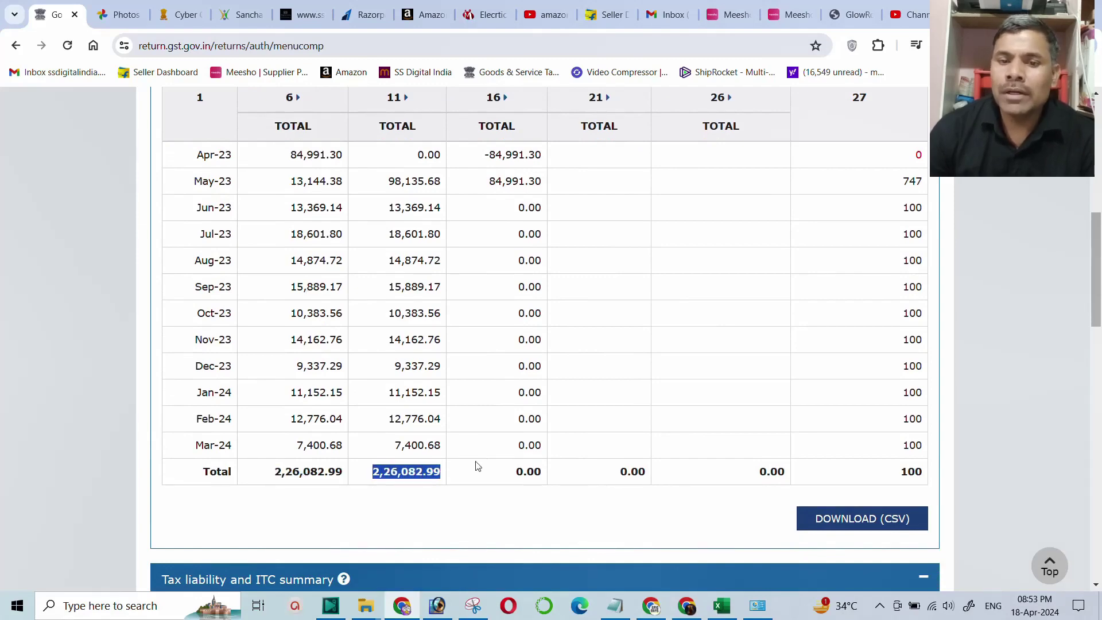
scroll(455, 445, up, 7)
scroll(221, 332, up, 1)
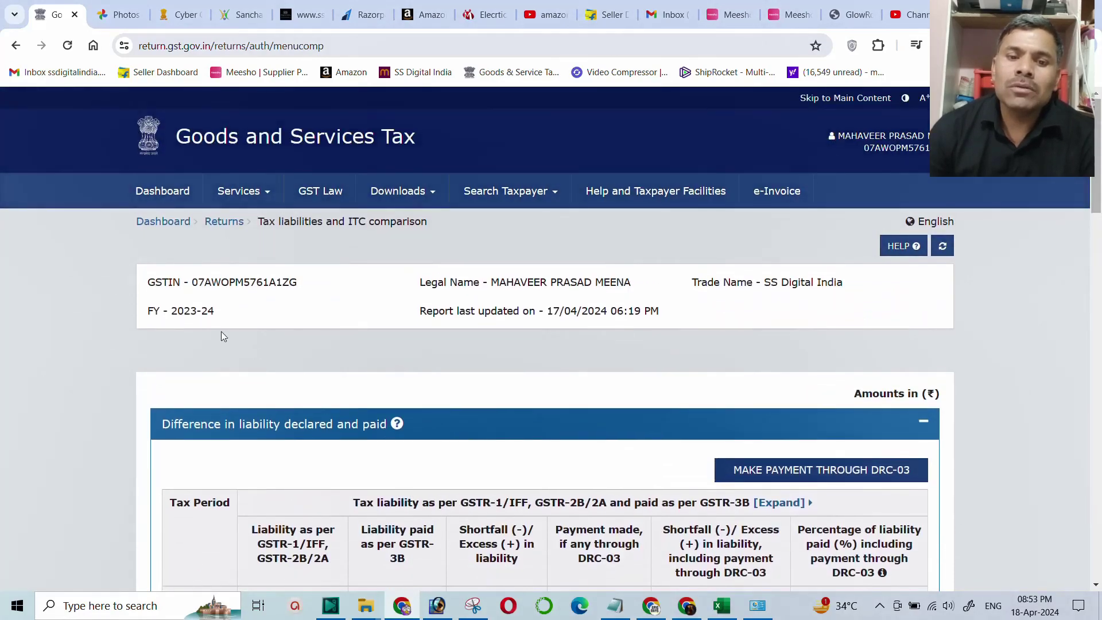
drag(172, 311, 229, 314)
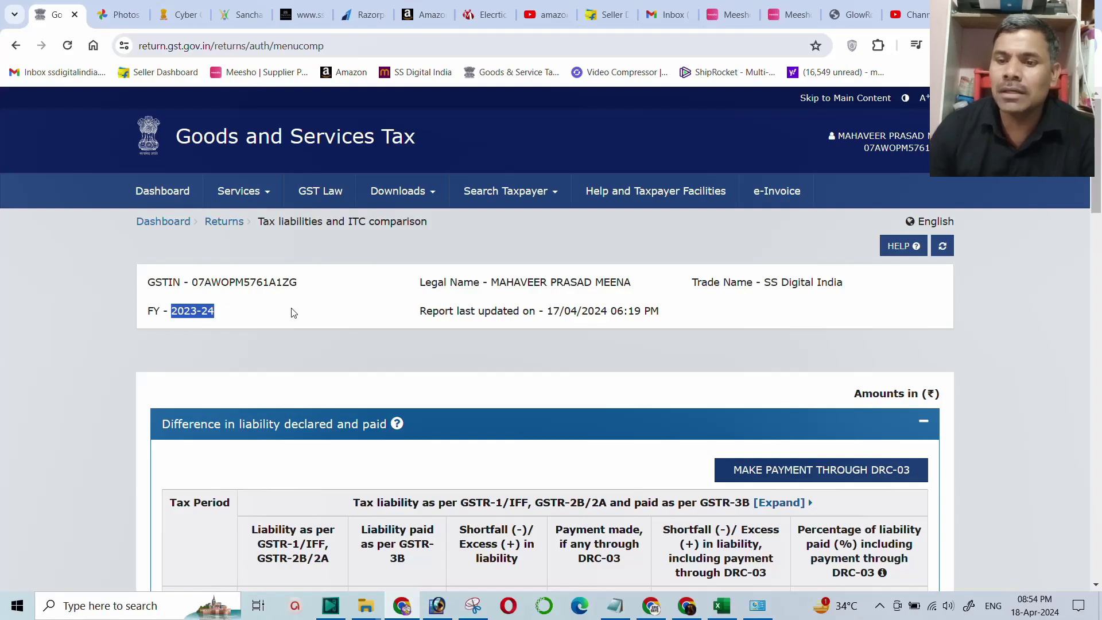
Step: Return to the financial year selection and search the comparison report for 2022-23
scroll(697, 440, down, 2)
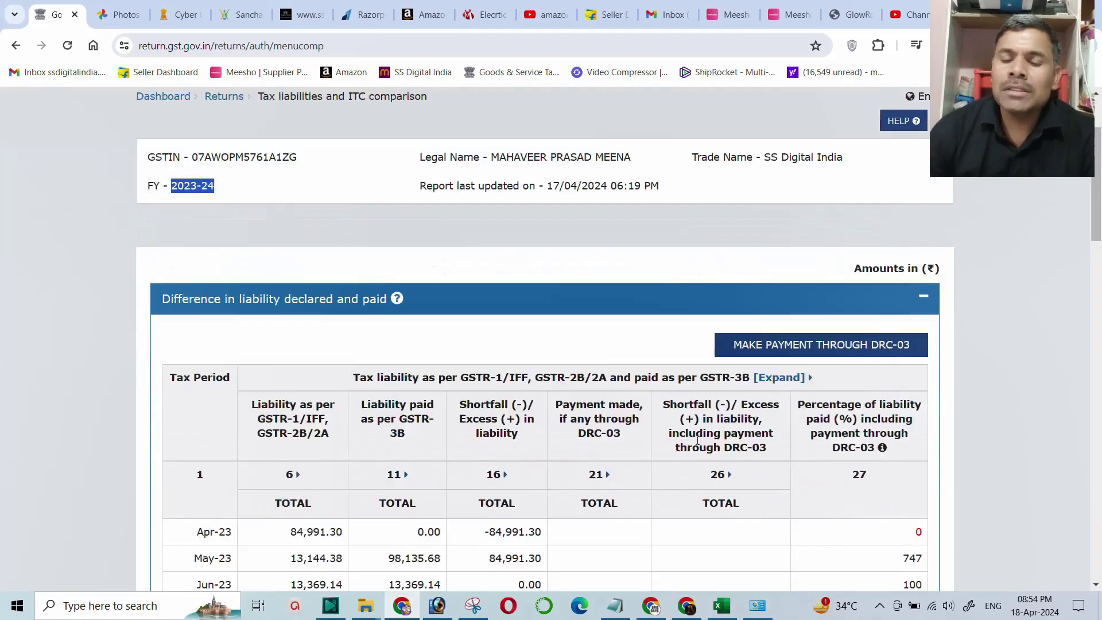
scroll(698, 439, down, 10)
scroll(585, 451, down, 10)
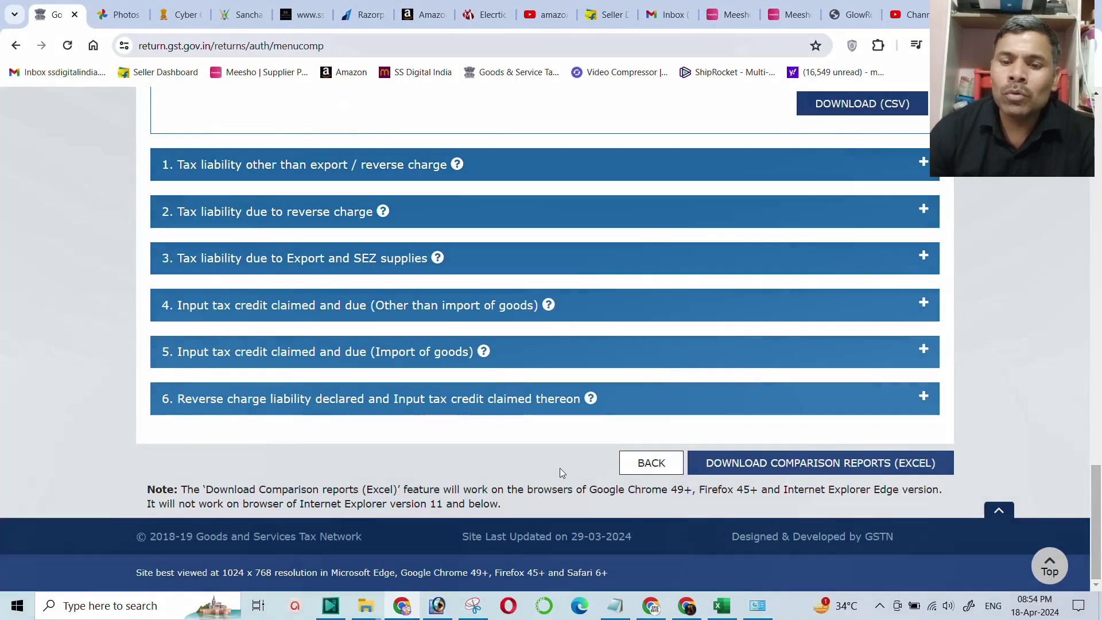
click(651, 462)
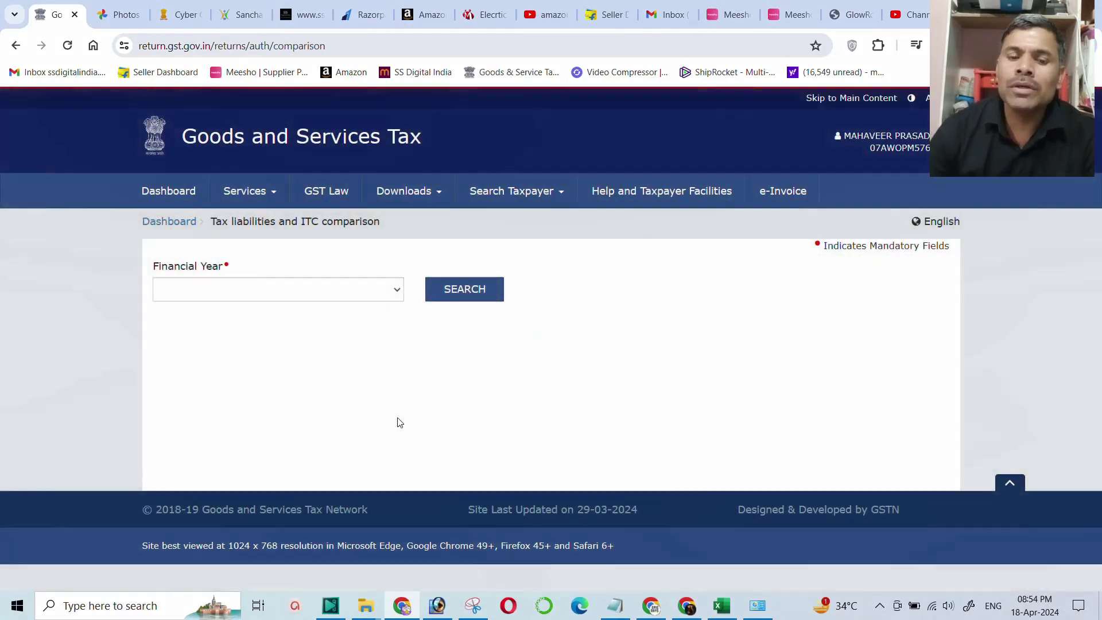
click(266, 291)
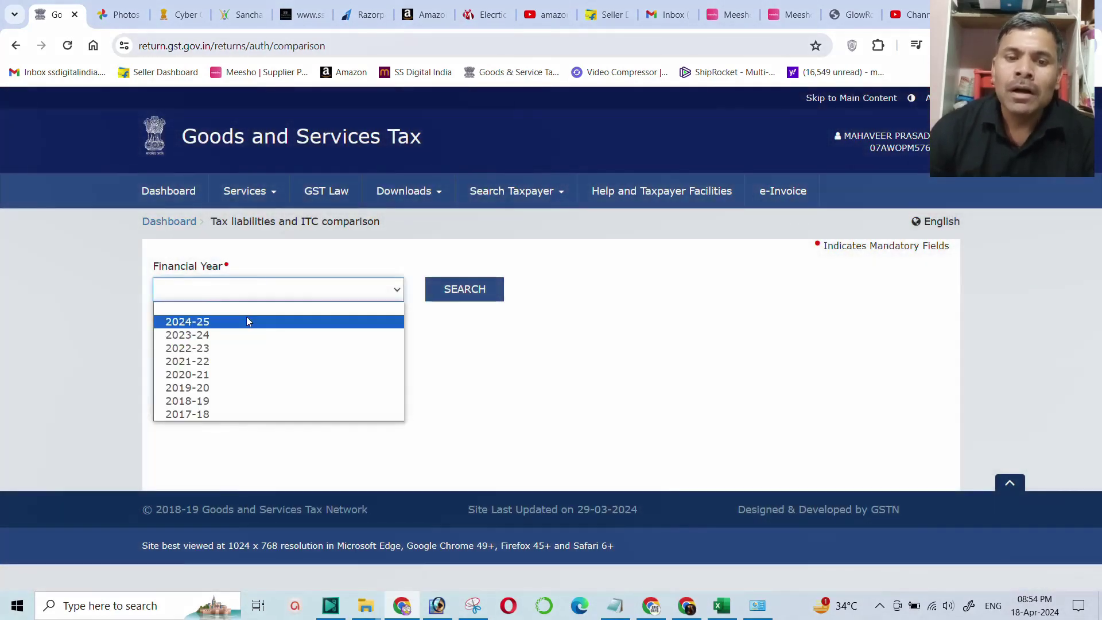
click(195, 349)
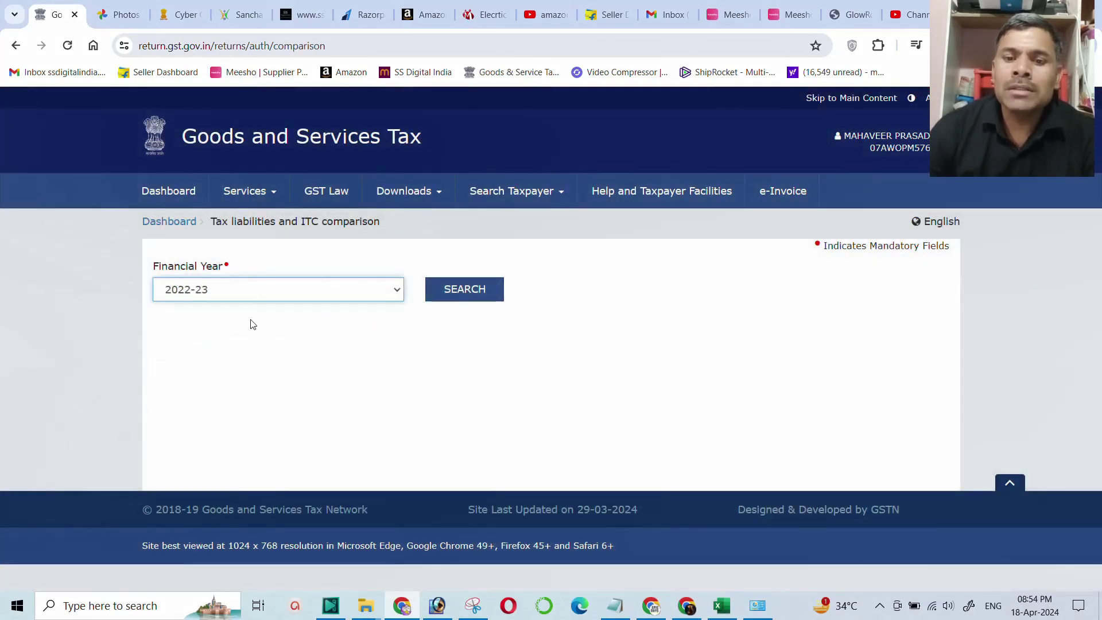
click(462, 302)
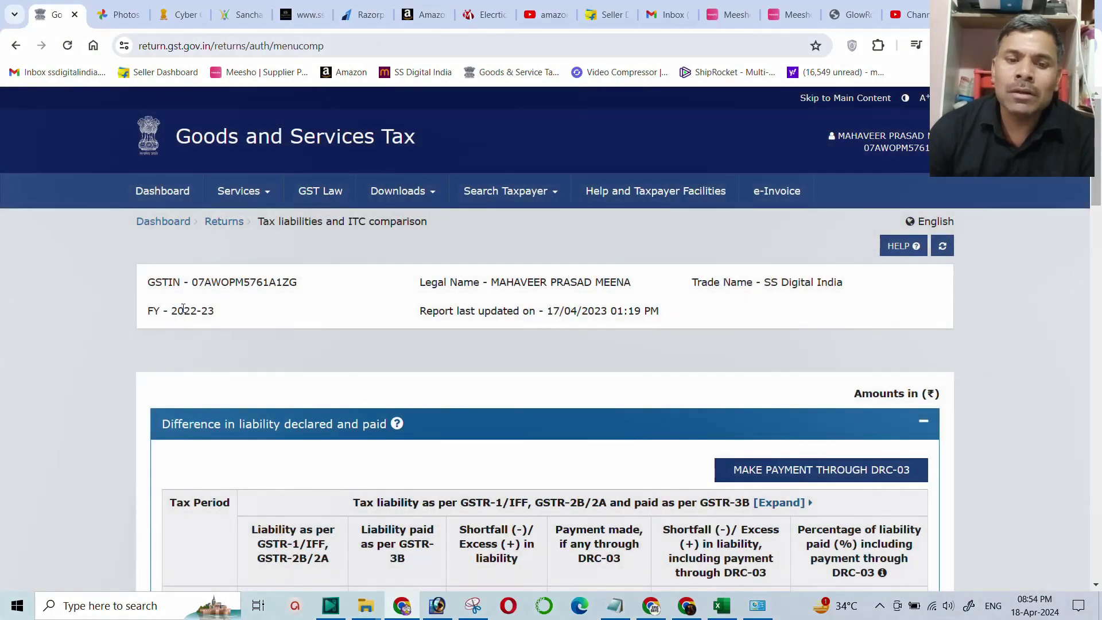
Step: Examine the 2022-23 liability table, checking the total shortfall or excess and the Nov-22 row behind it
drag(171, 311, 216, 312)
scroll(330, 323, down, 7)
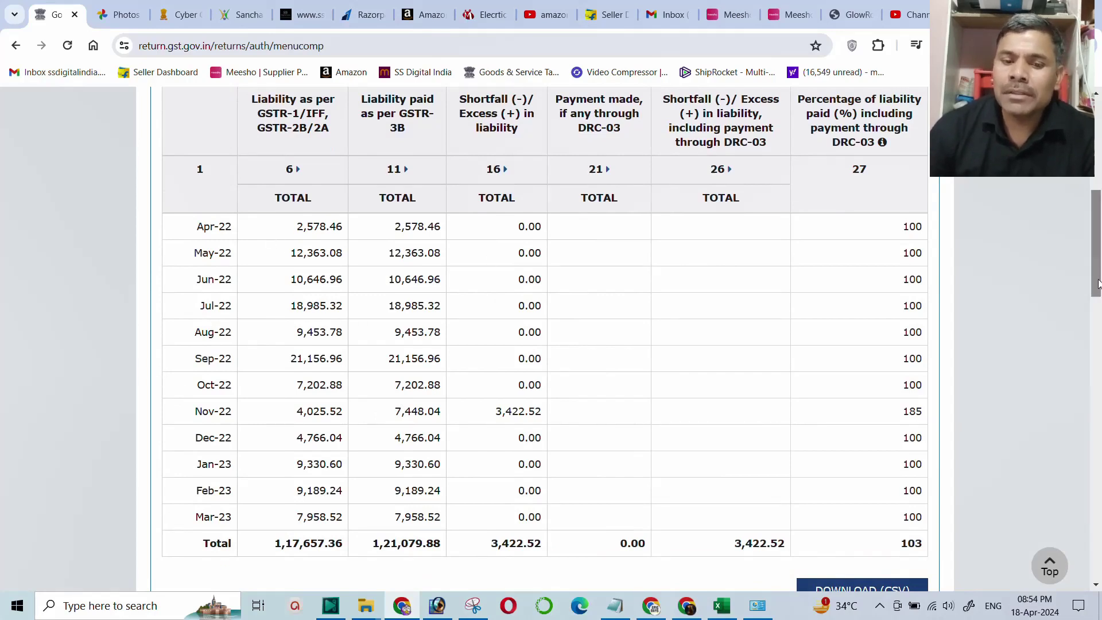
scroll(1093, 298, up, 1)
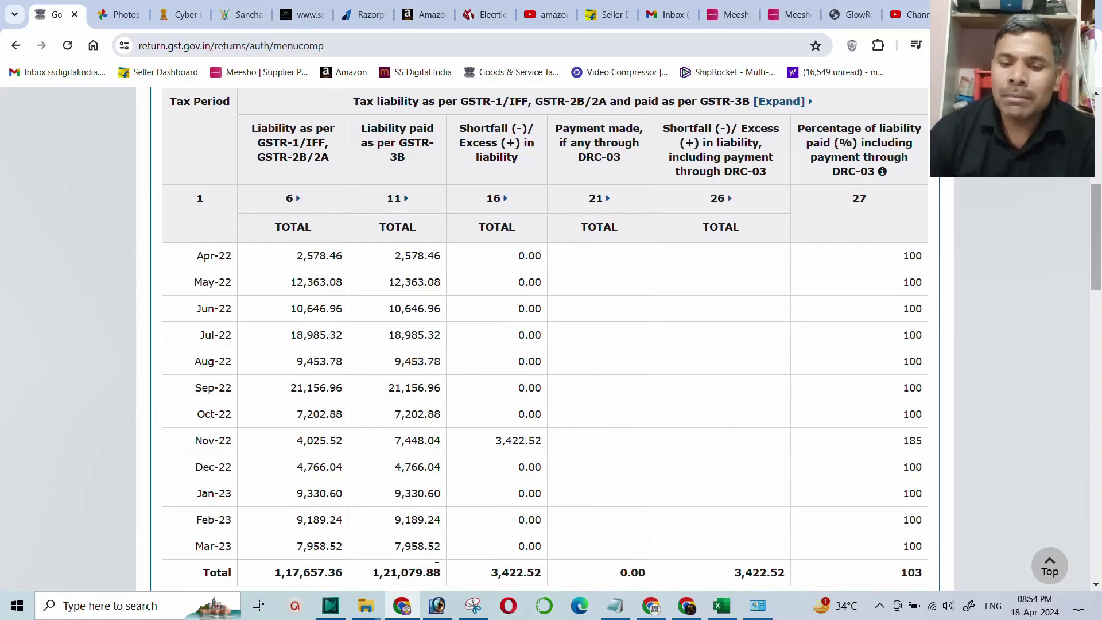
drag(489, 572, 547, 578)
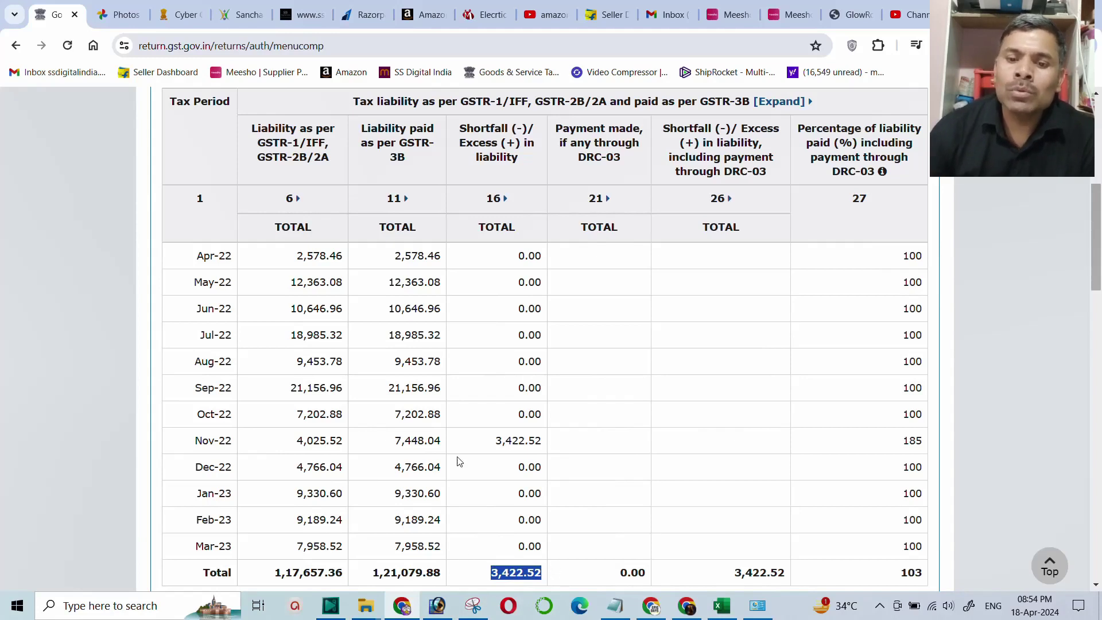
click(501, 444)
drag(501, 443, 545, 442)
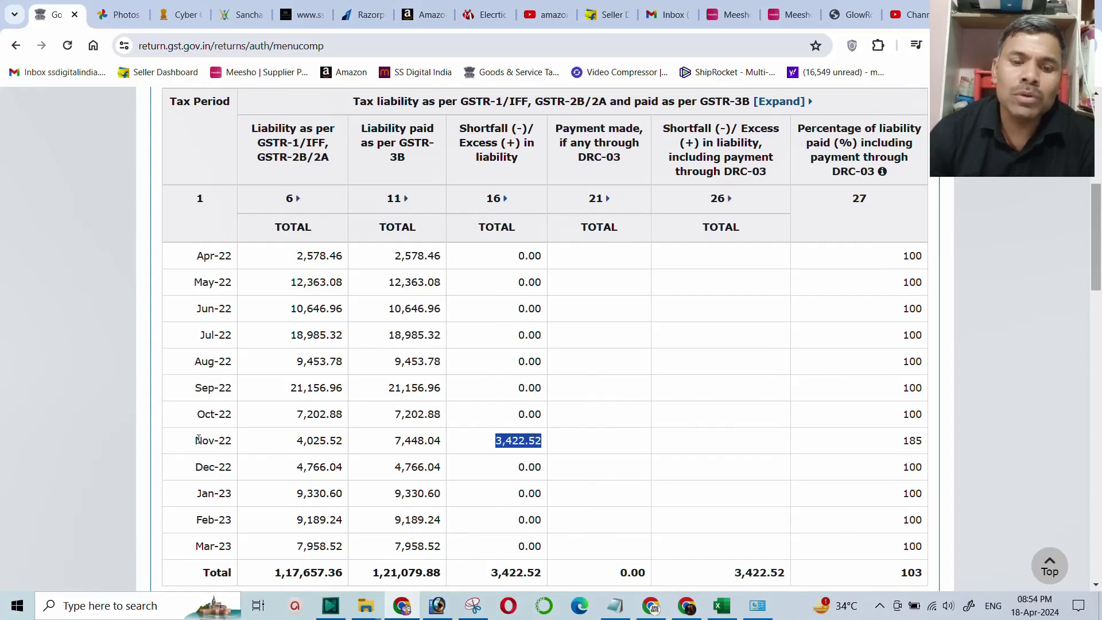
drag(194, 440, 231, 451)
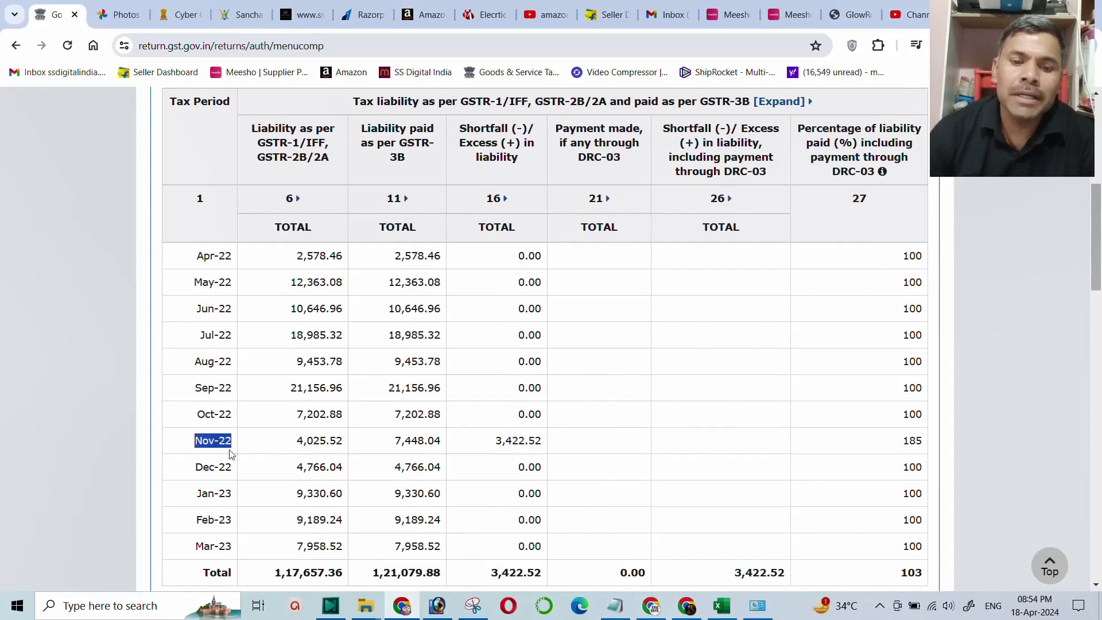
click(431, 440)
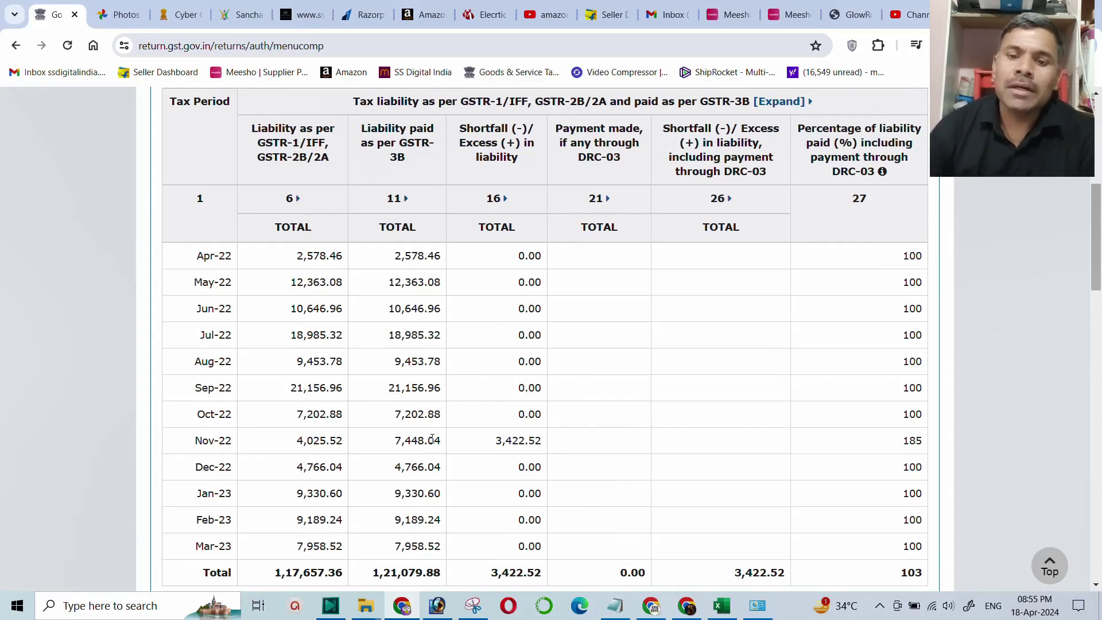
Step: Examine the Nov-22 row and its shortfall or excess in the 2022-23 table, and recheck the report header's financial year
drag(495, 439, 550, 438)
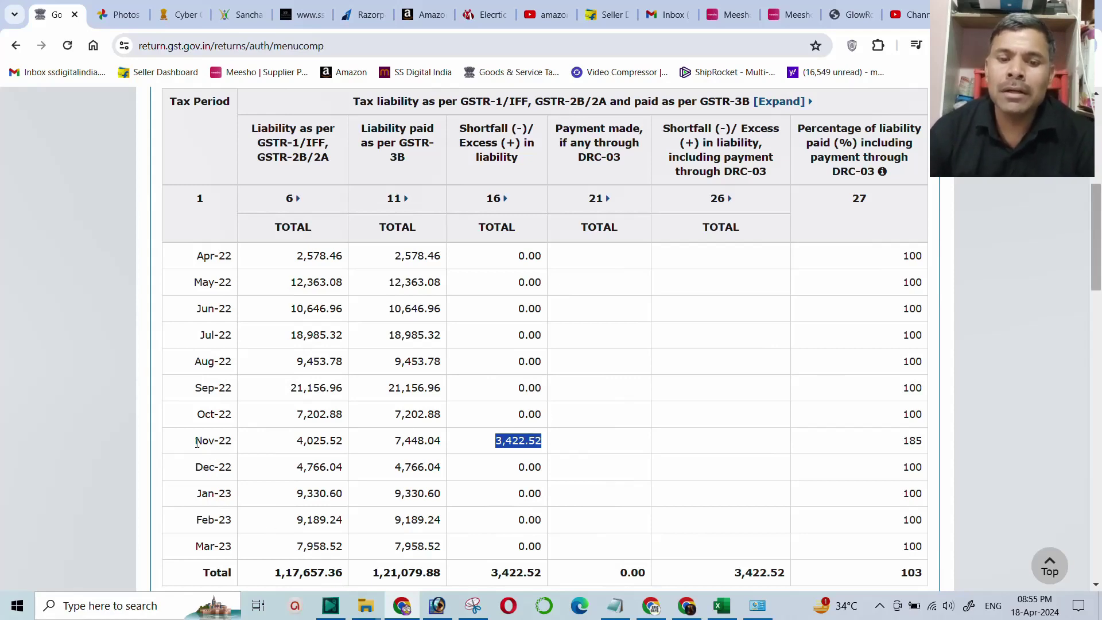
drag(194, 440, 492, 436)
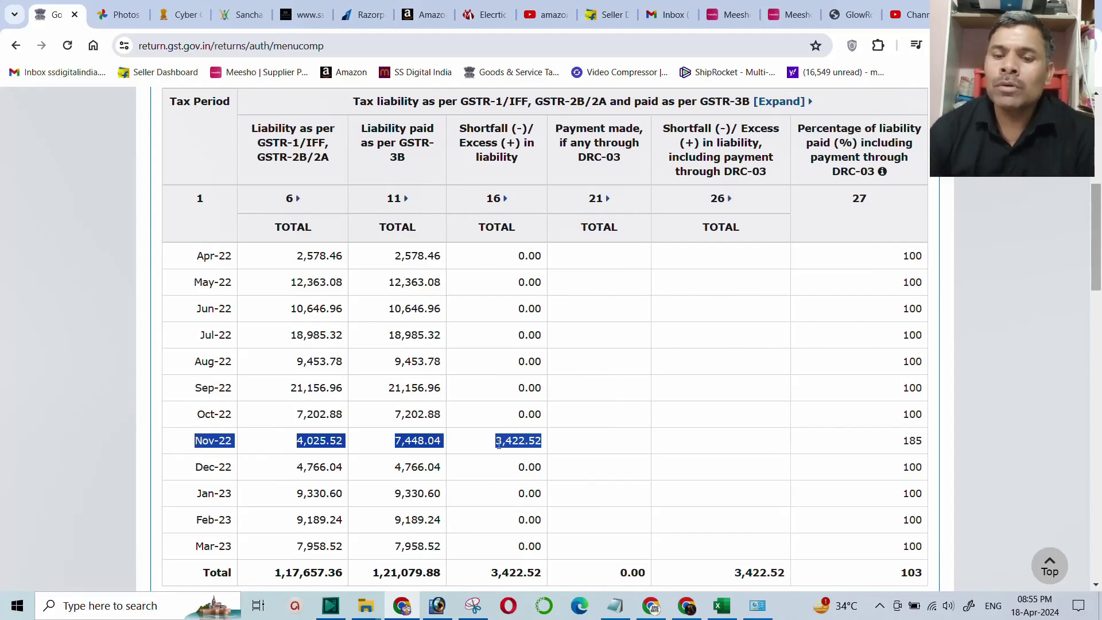
click(496, 443)
drag(495, 442, 572, 449)
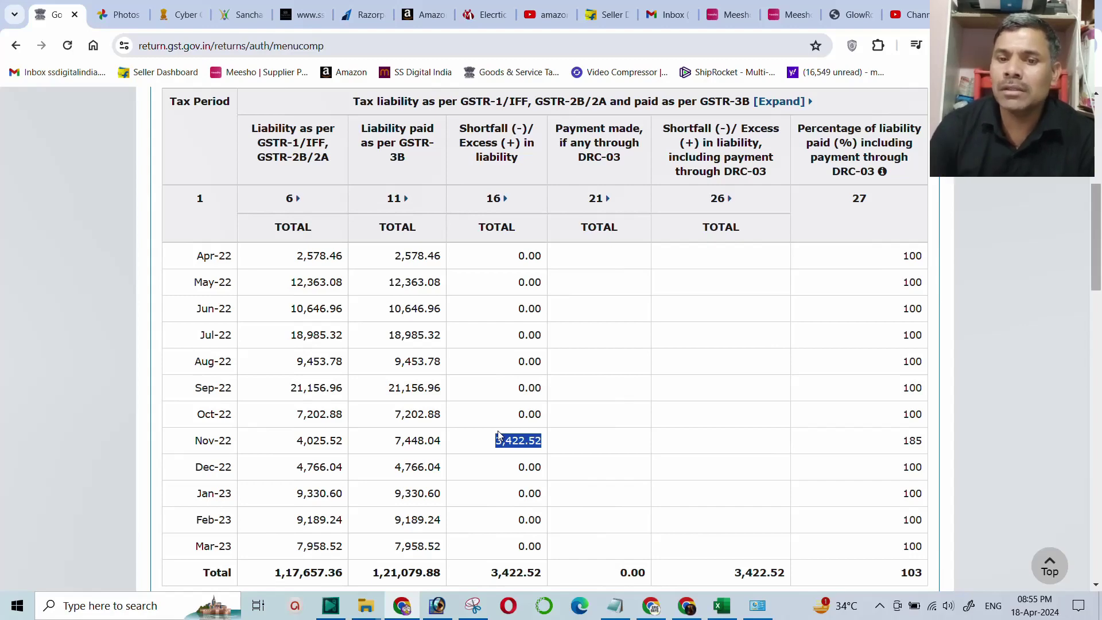
scroll(309, 393, up, 5)
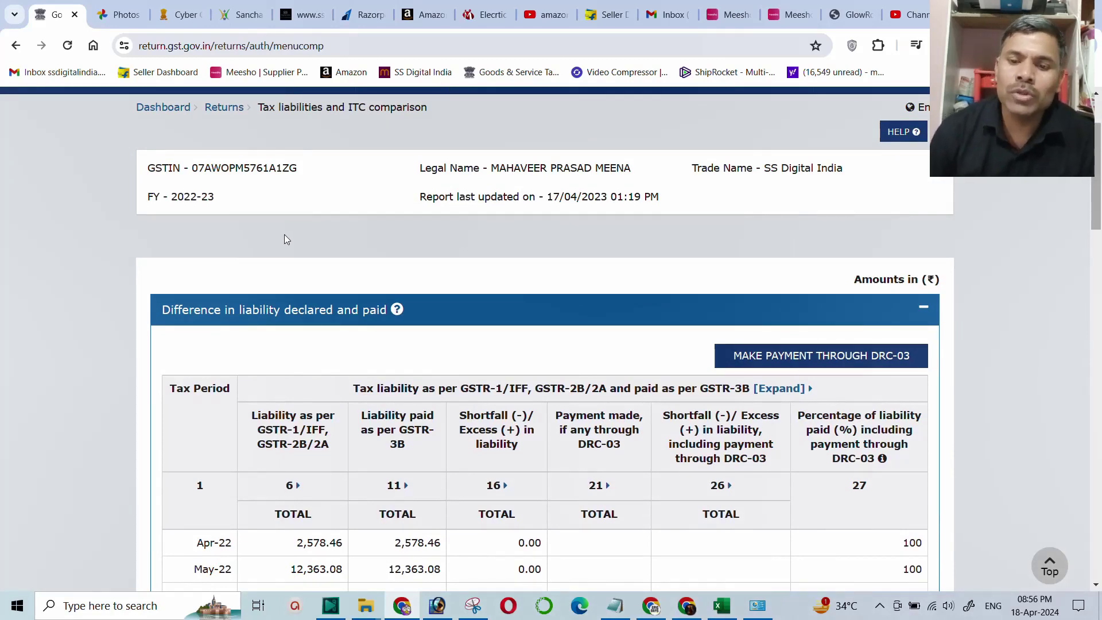
scroll(344, 278, down, 6)
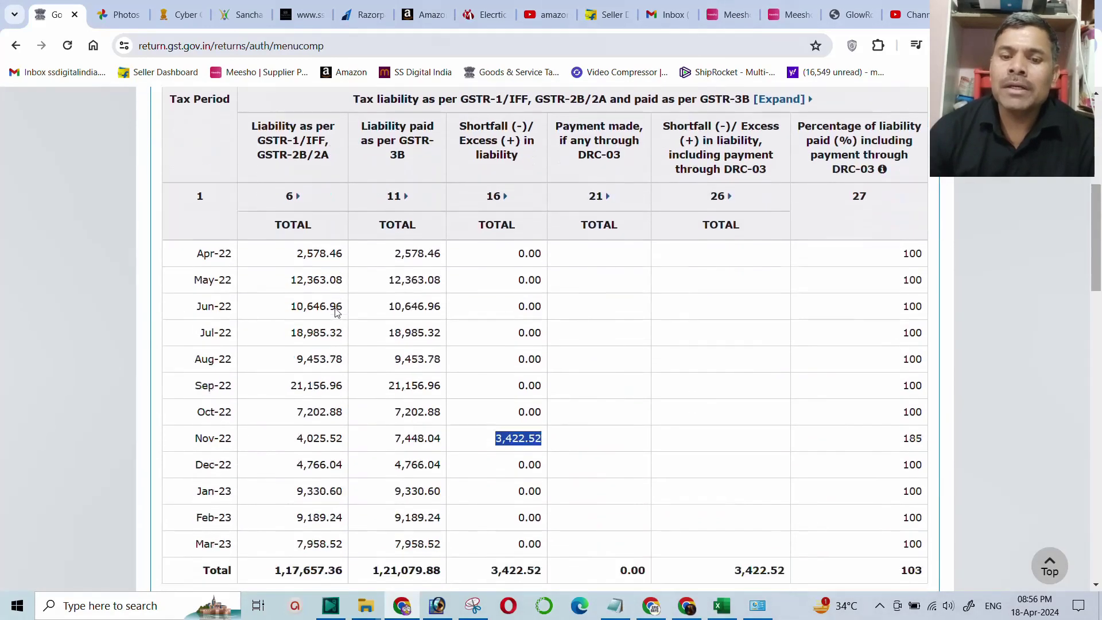
scroll(457, 379, up, 1)
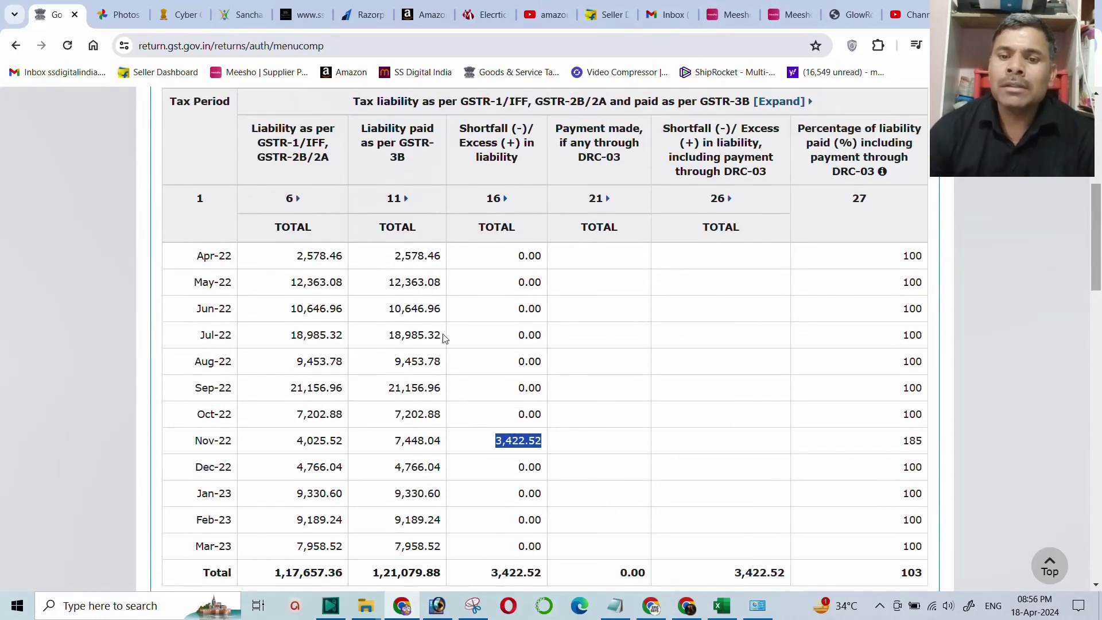
Step: Check the GSTR-1 and GSTR-3B liability column headings and compare their Apr-22 amounts
drag(258, 143, 307, 143)
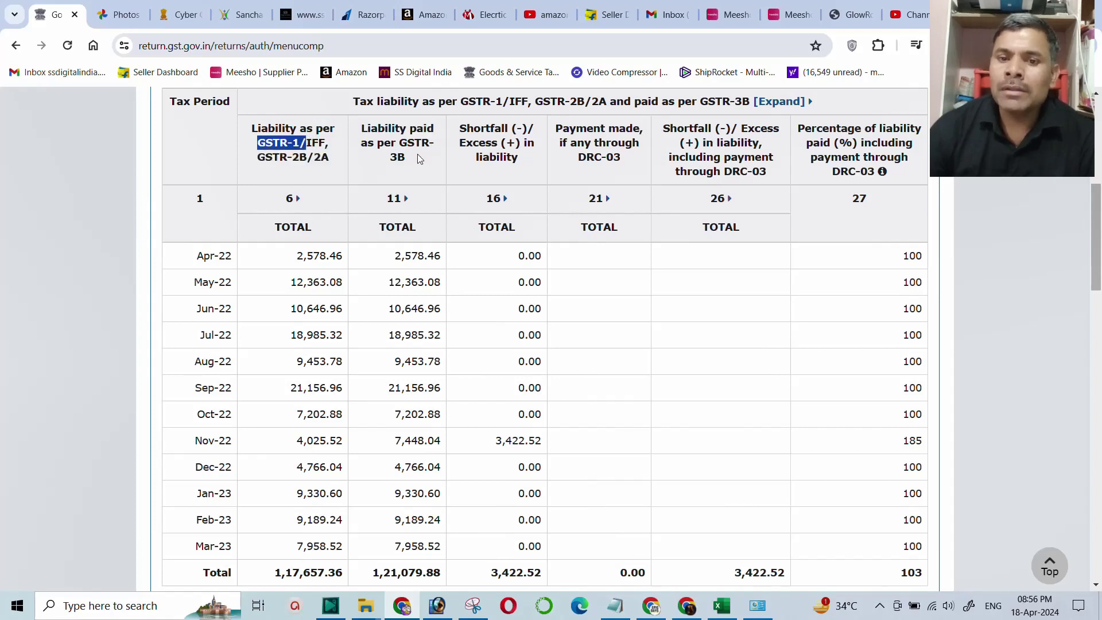
drag(408, 159, 367, 143)
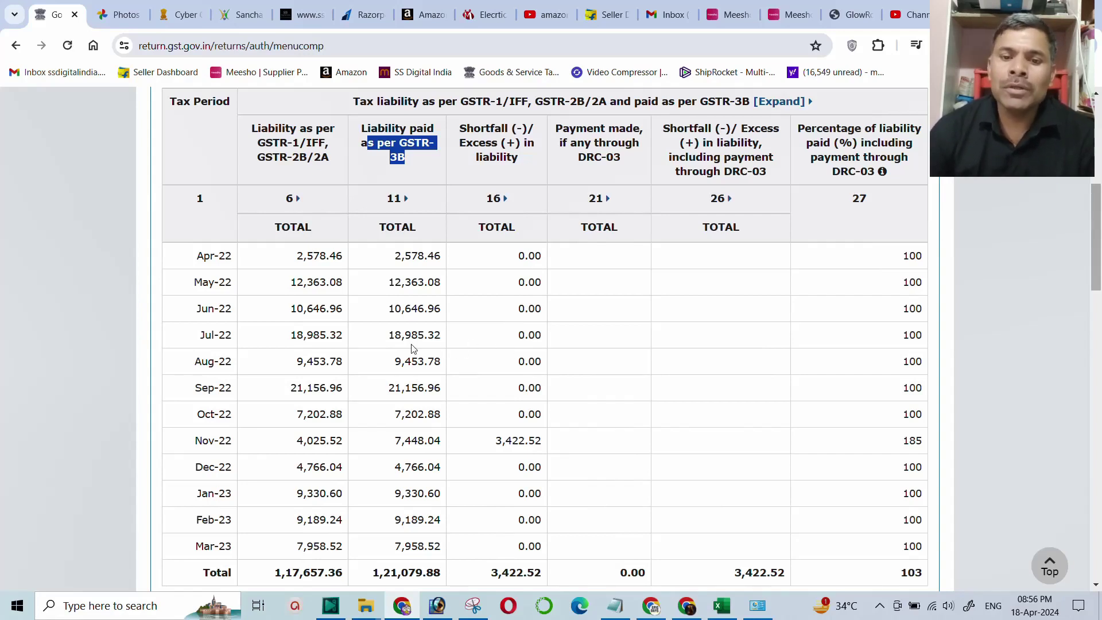
drag(296, 255, 440, 256)
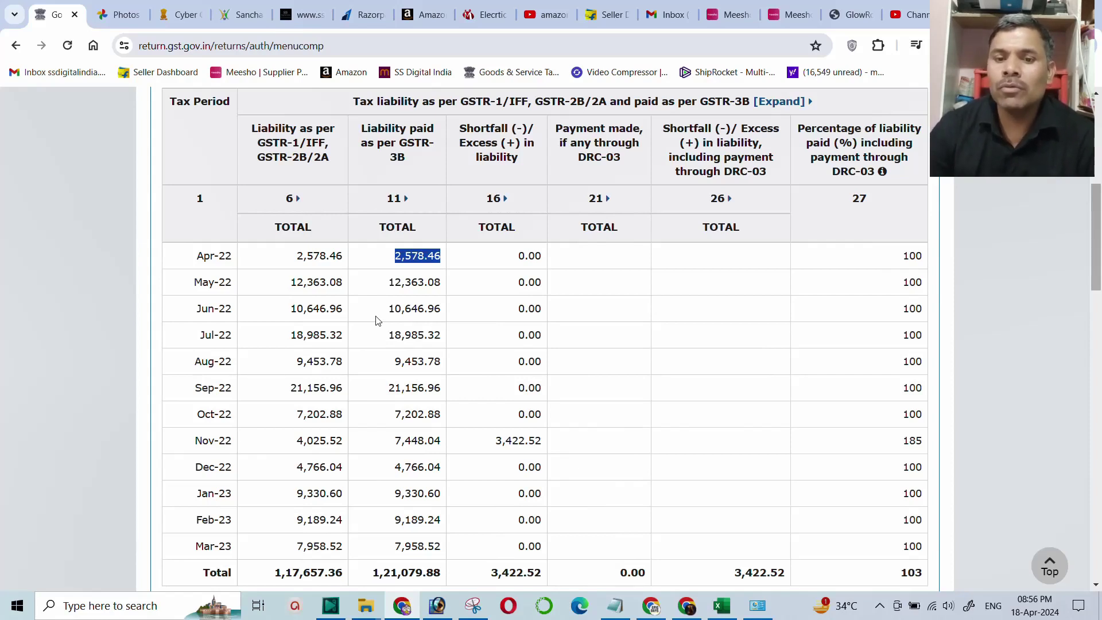
Step: Compare the Nov-22 liability as per GSTR-1 with the liability paid as per GSTR-3B and the resulting difference
scroll(376, 320, down, 2)
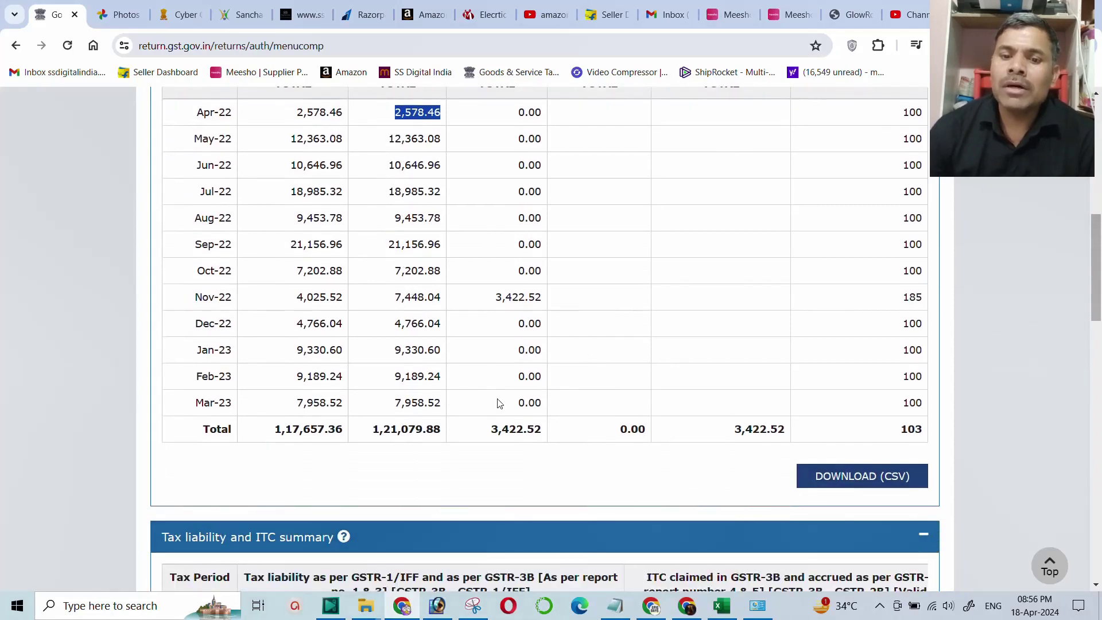
drag(195, 299, 348, 301)
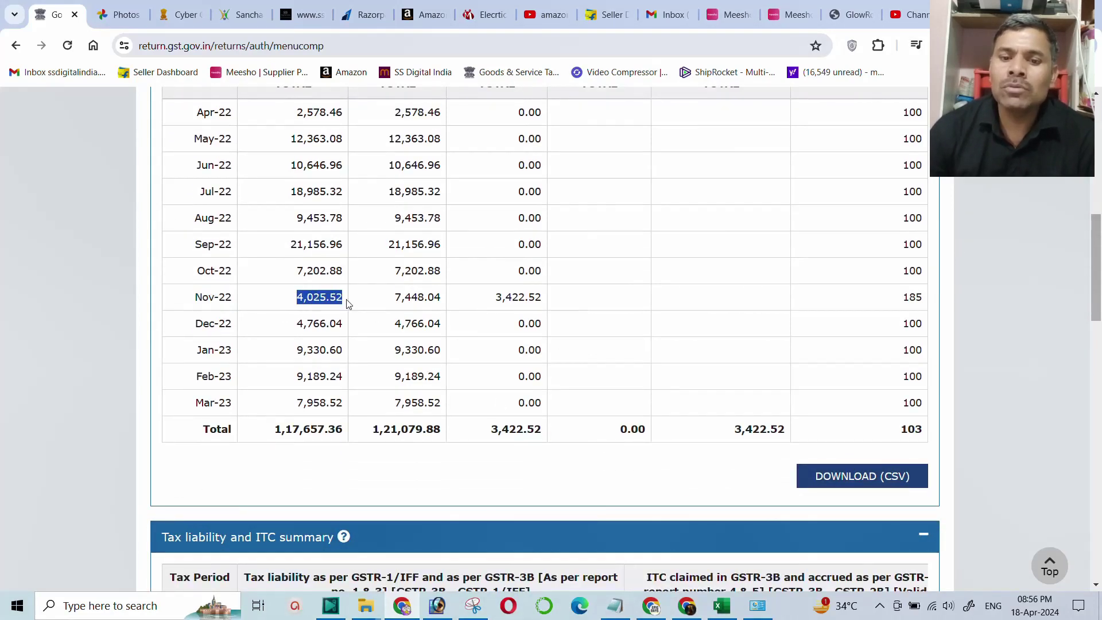
scroll(373, 354, up, 1)
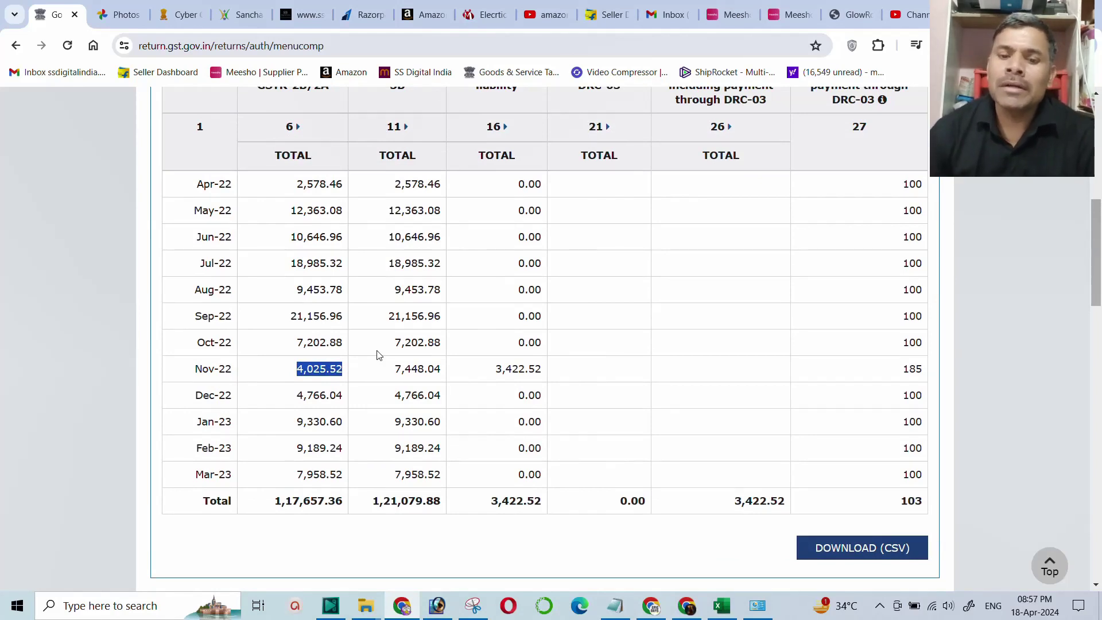
click(406, 369)
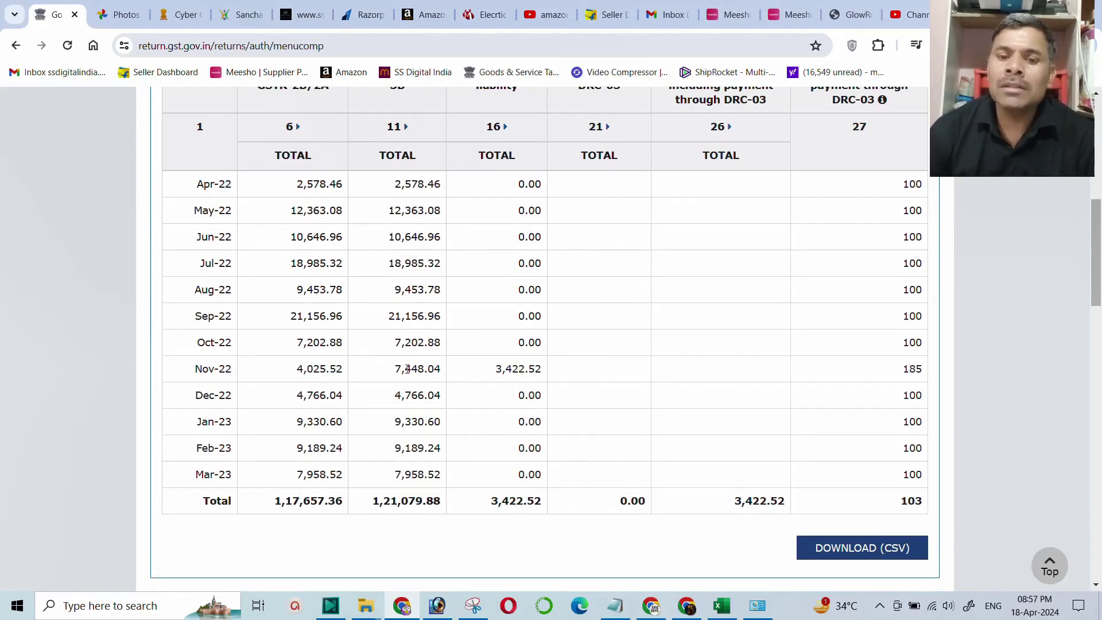
double_click(406, 369)
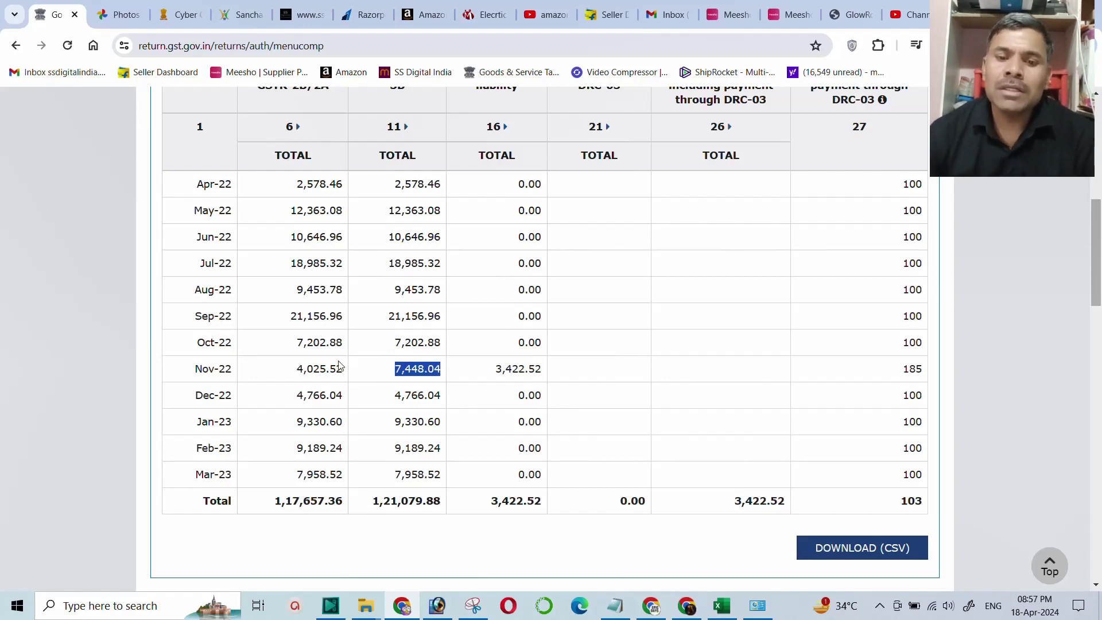
drag(296, 368, 342, 369)
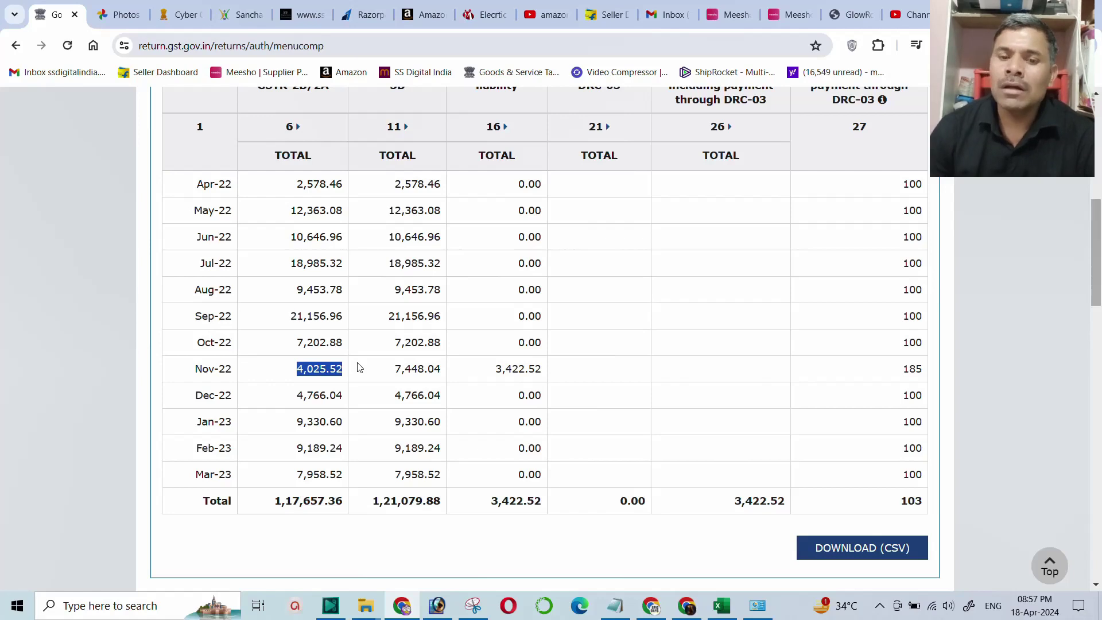
drag(395, 369, 436, 368)
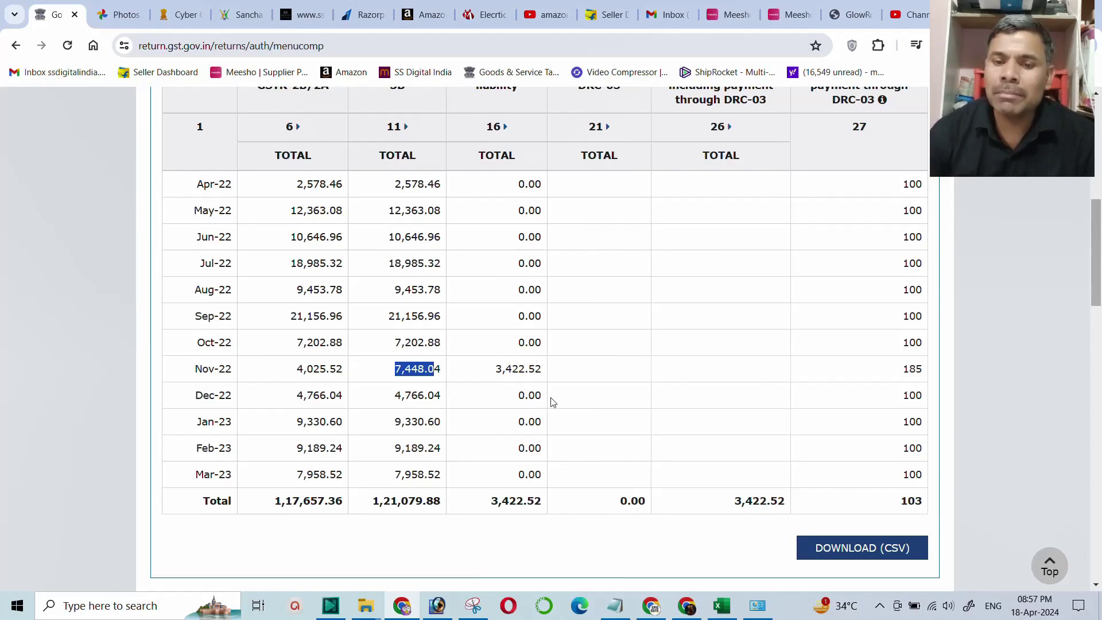
drag(493, 370, 555, 376)
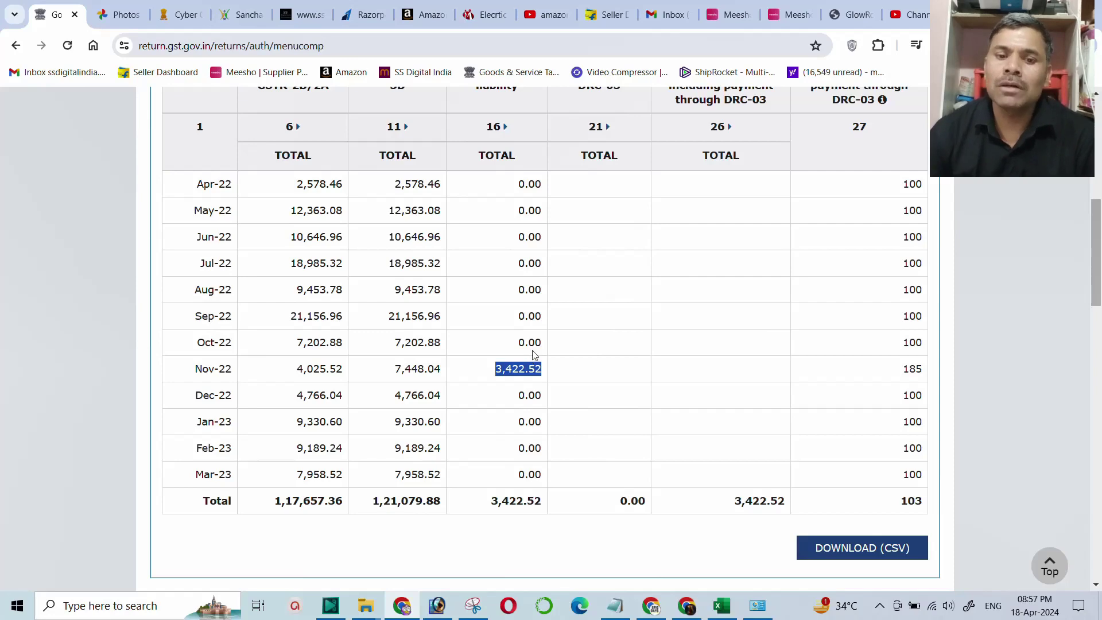
Step: Leave the comparison report for the dashboard and open the File Returns page
scroll(386, 379, up, 10)
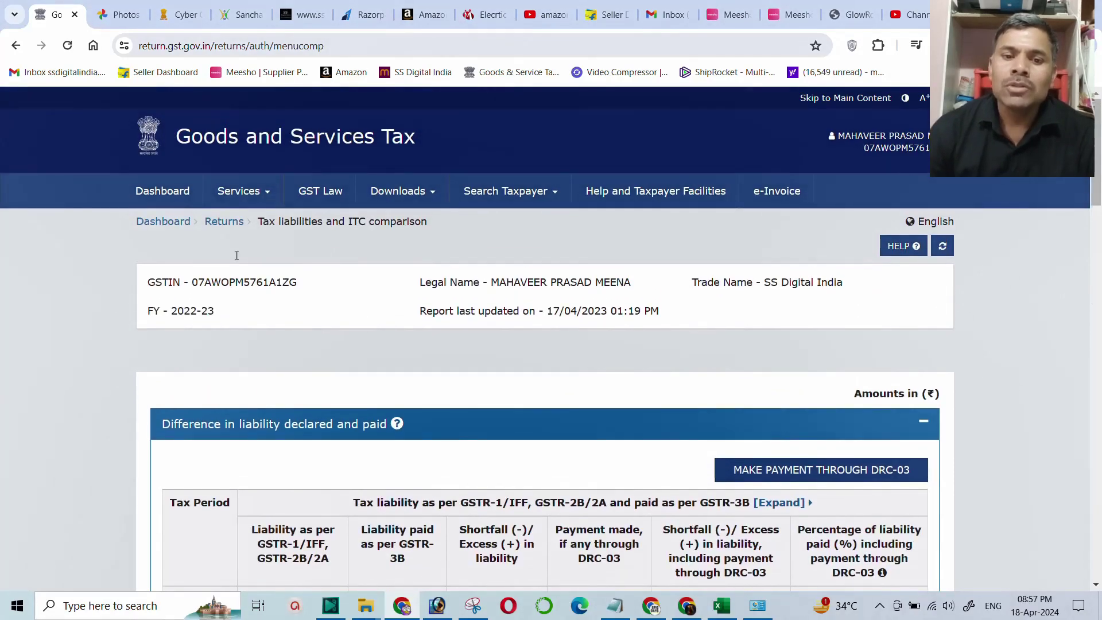
click(158, 222)
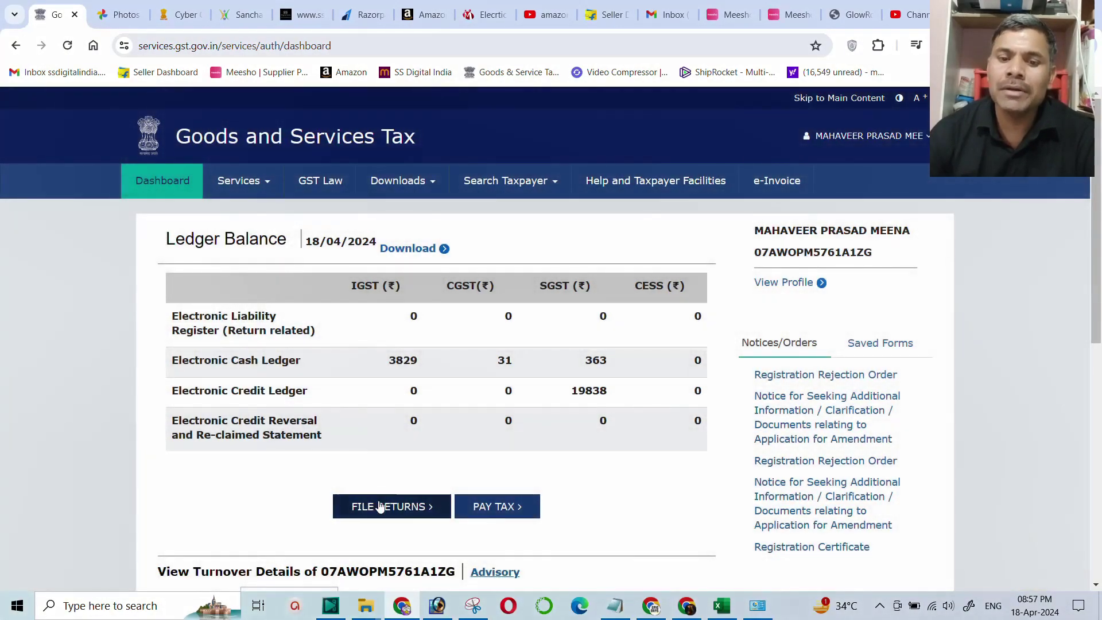
click(380, 506)
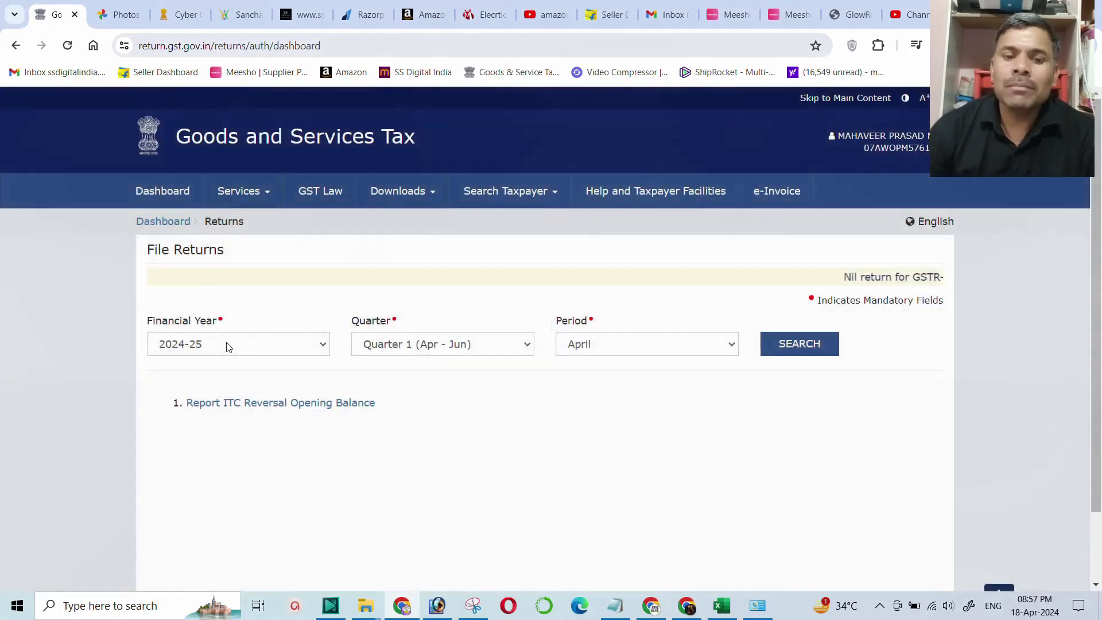
Step: Search the returns for financial year 2022-23, Quarter 3 (Oct - Dec), period November
click(228, 345)
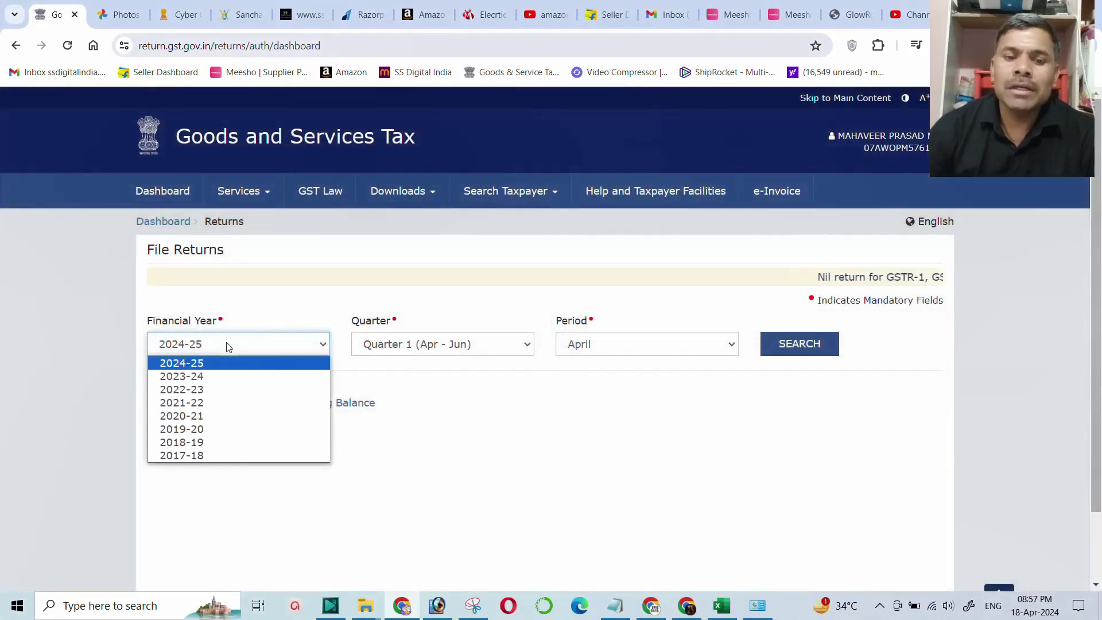
click(199, 390)
click(449, 351)
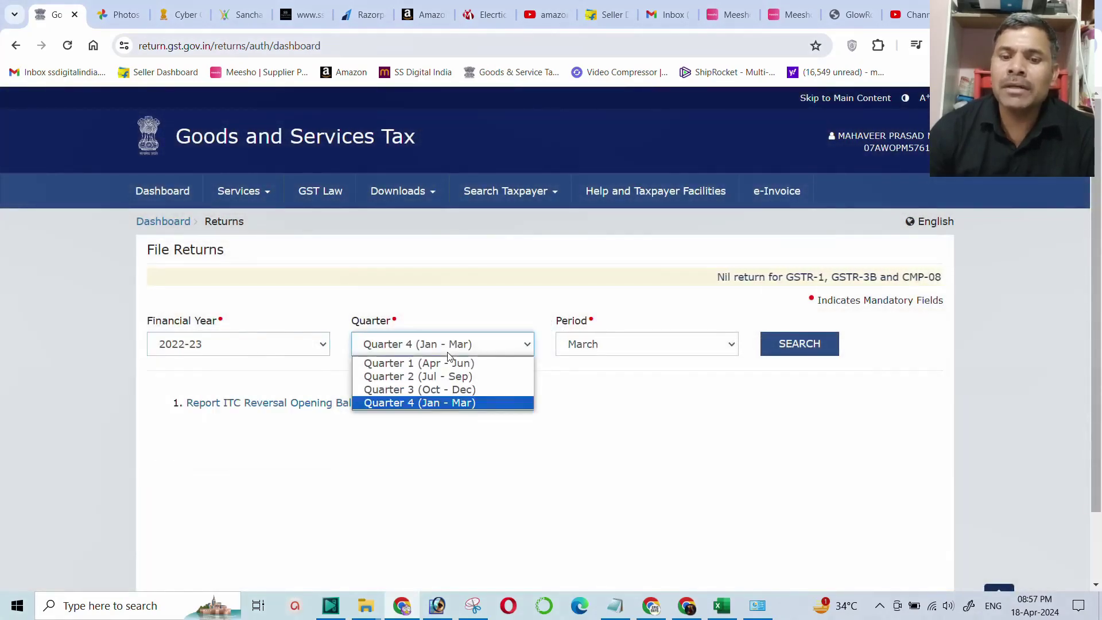
click(403, 390)
click(580, 344)
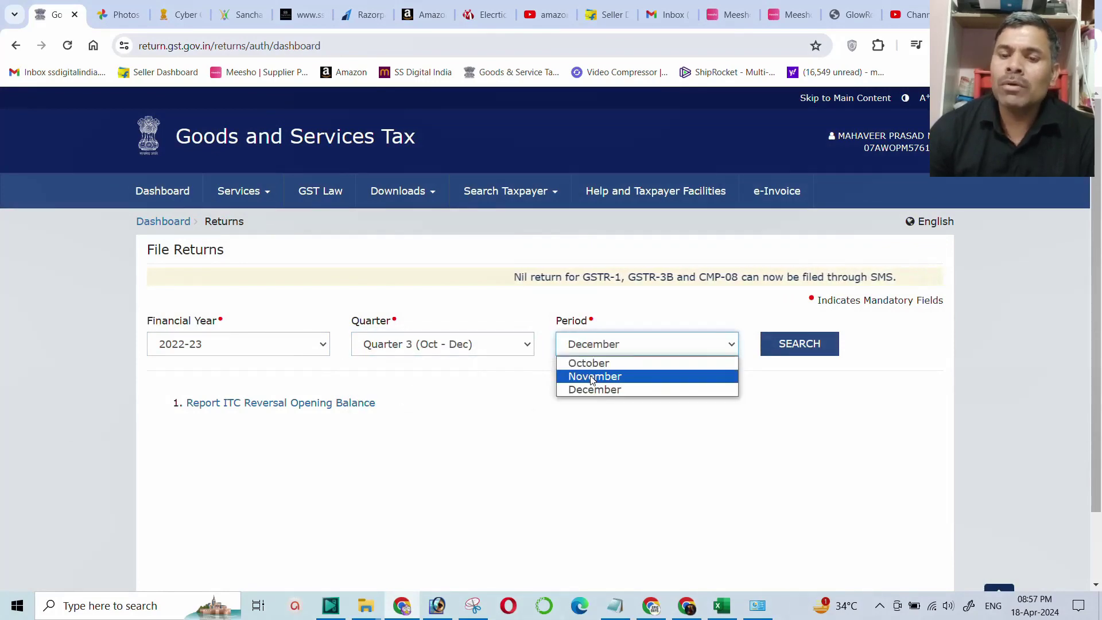
click(591, 380)
click(798, 343)
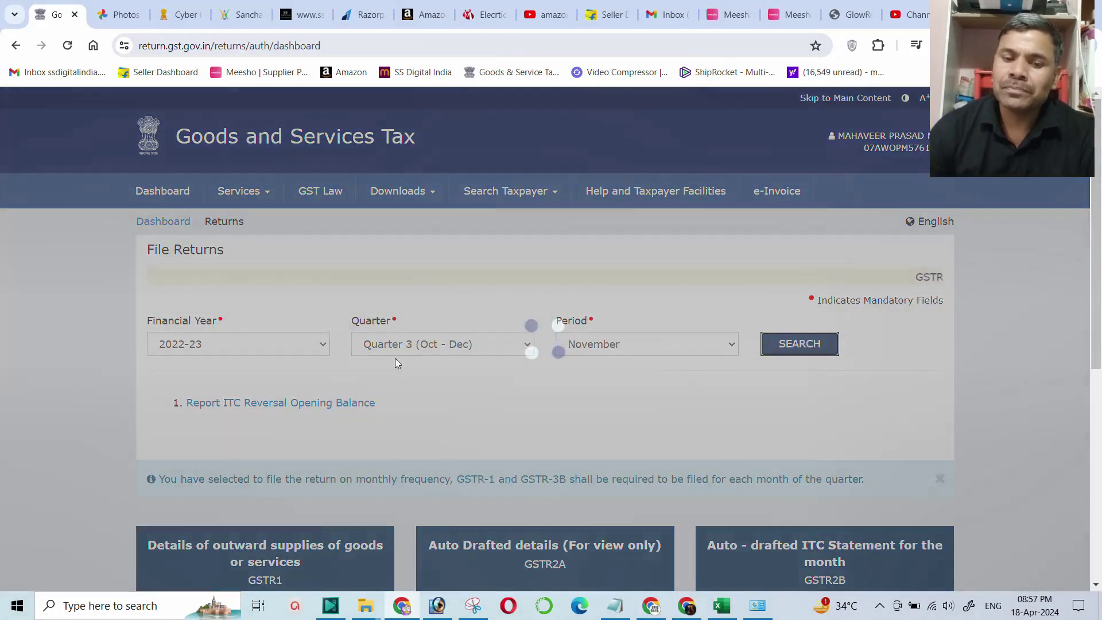
Step: Open the filed November GSTR-1 and view its consolidated summary
scroll(393, 361, down, 5)
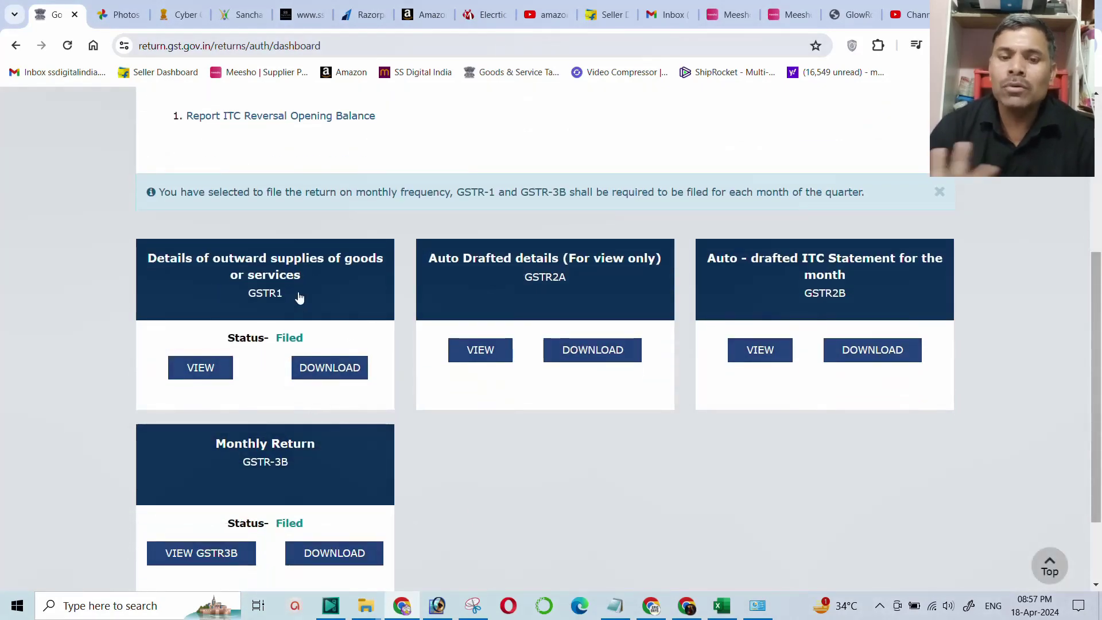
click(238, 287)
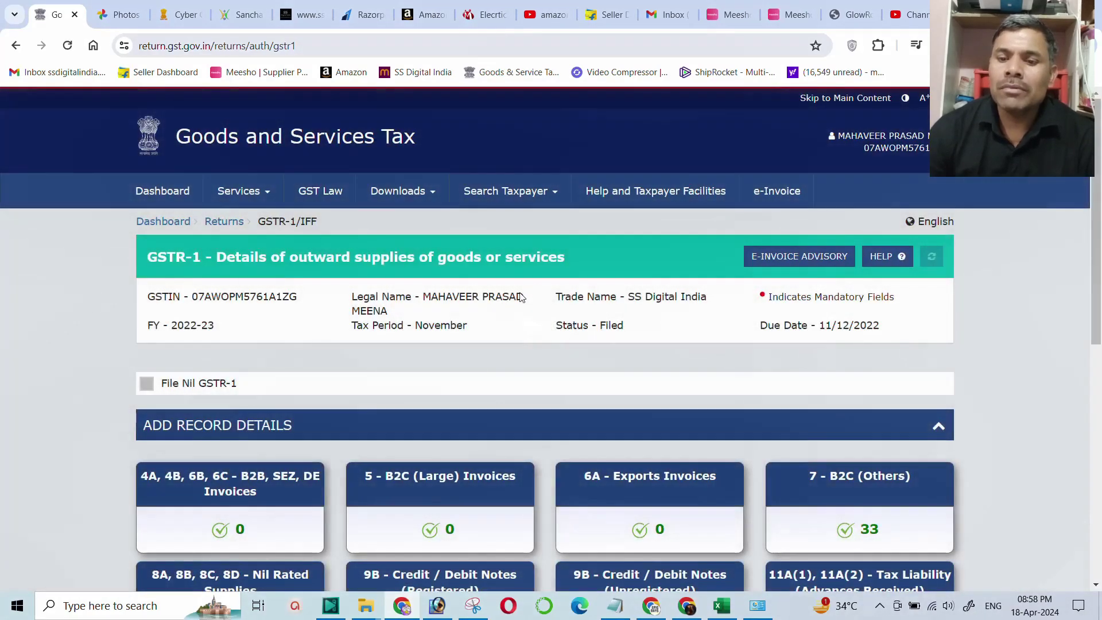
scroll(516, 300, down, 3)
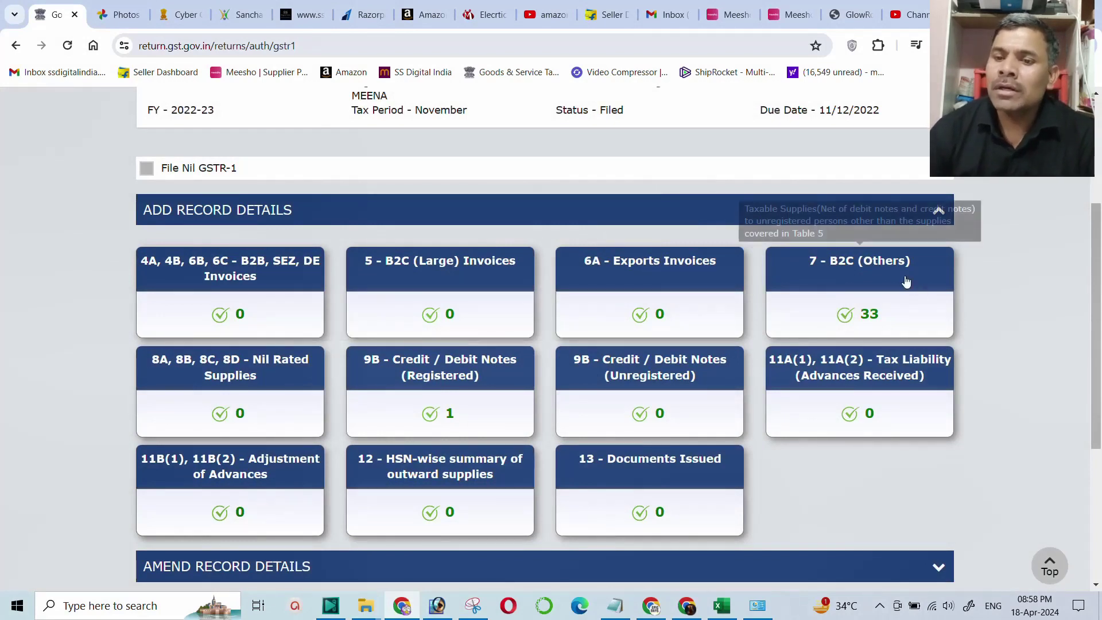
scroll(725, 312, down, 5)
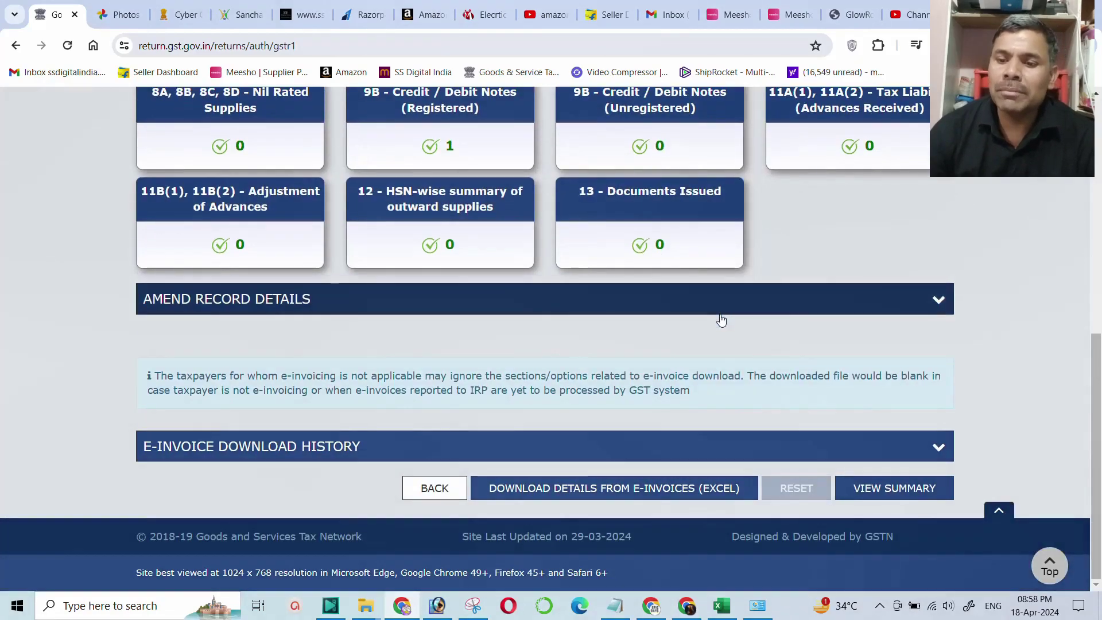
click(886, 489)
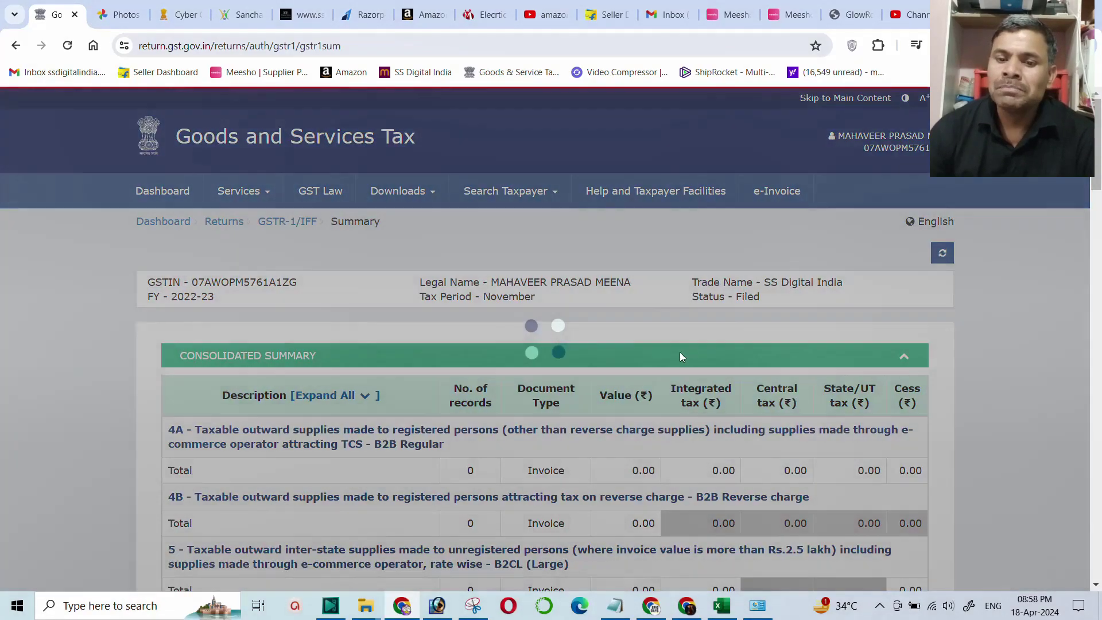
Step: Check the value and integrated tax in the Total Liability row at the end of the November GSTR-1 summary
scroll(558, 348, down, 5)
scroll(558, 348, down, 15)
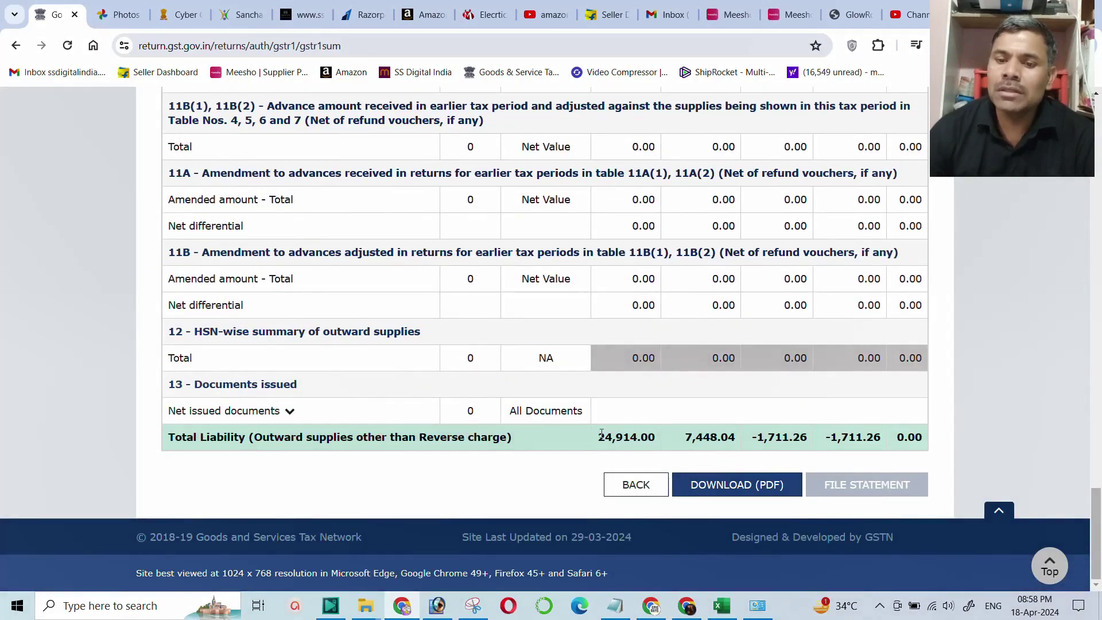
drag(601, 433, 670, 434)
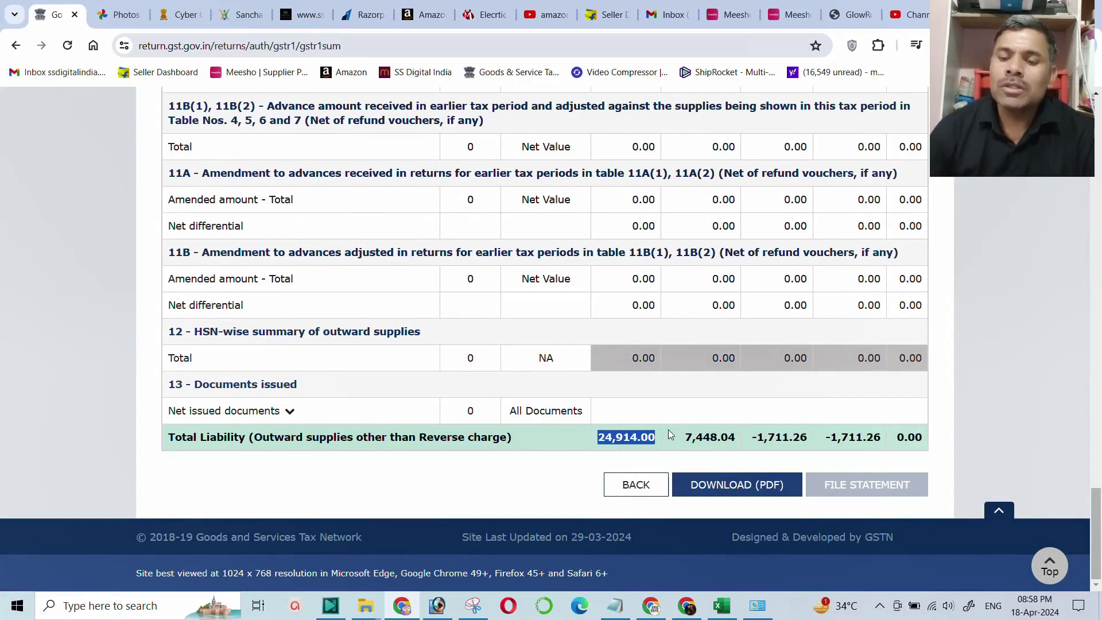
click(711, 441)
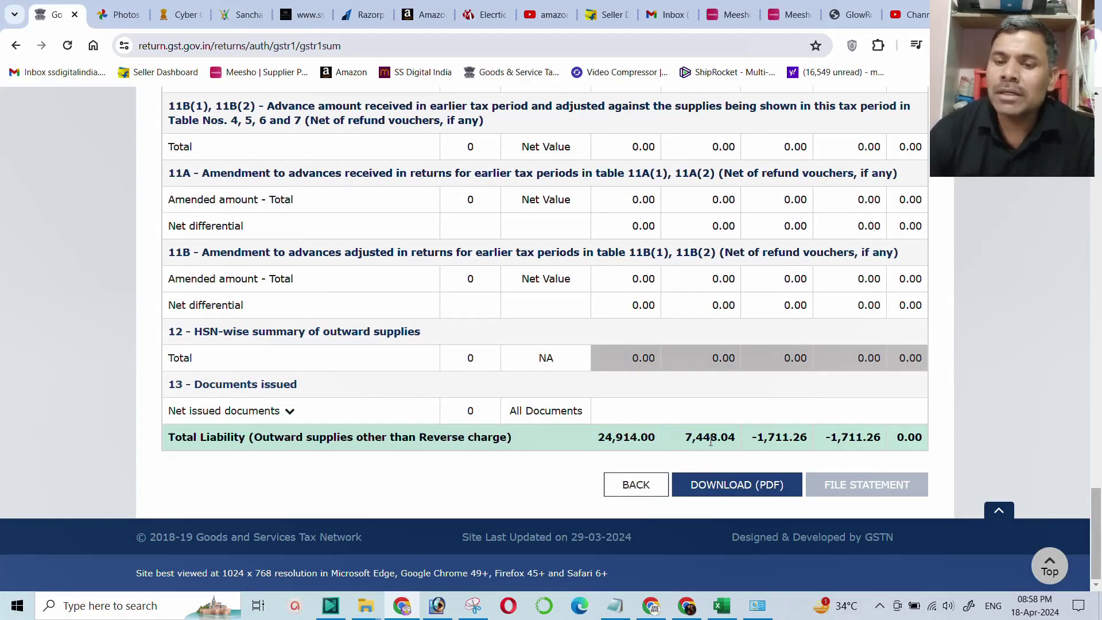
drag(677, 439, 742, 441)
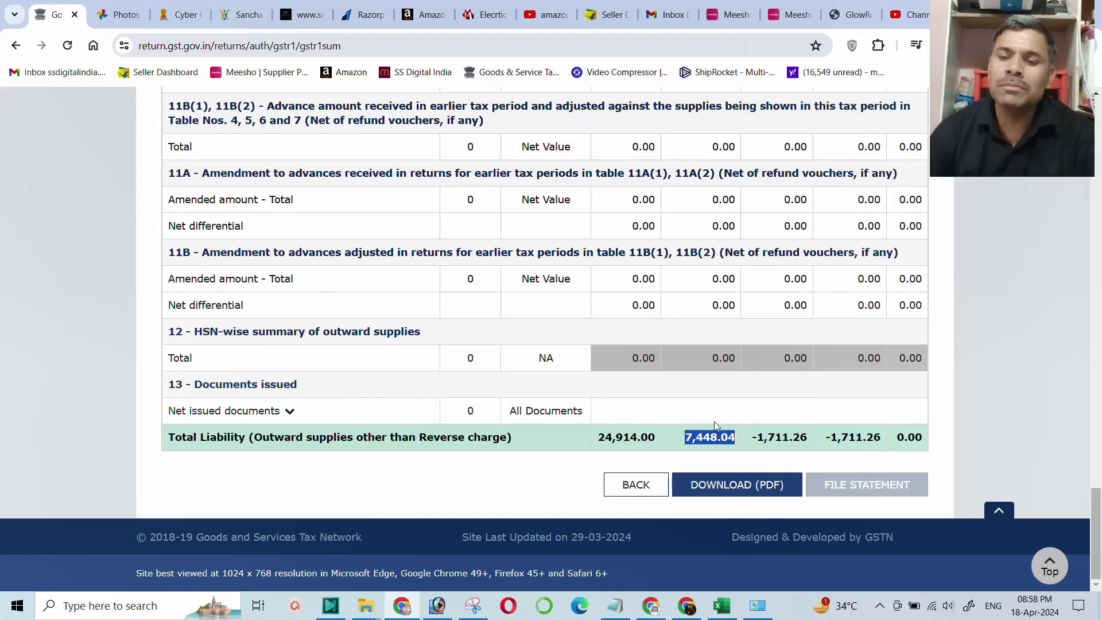
click(718, 440)
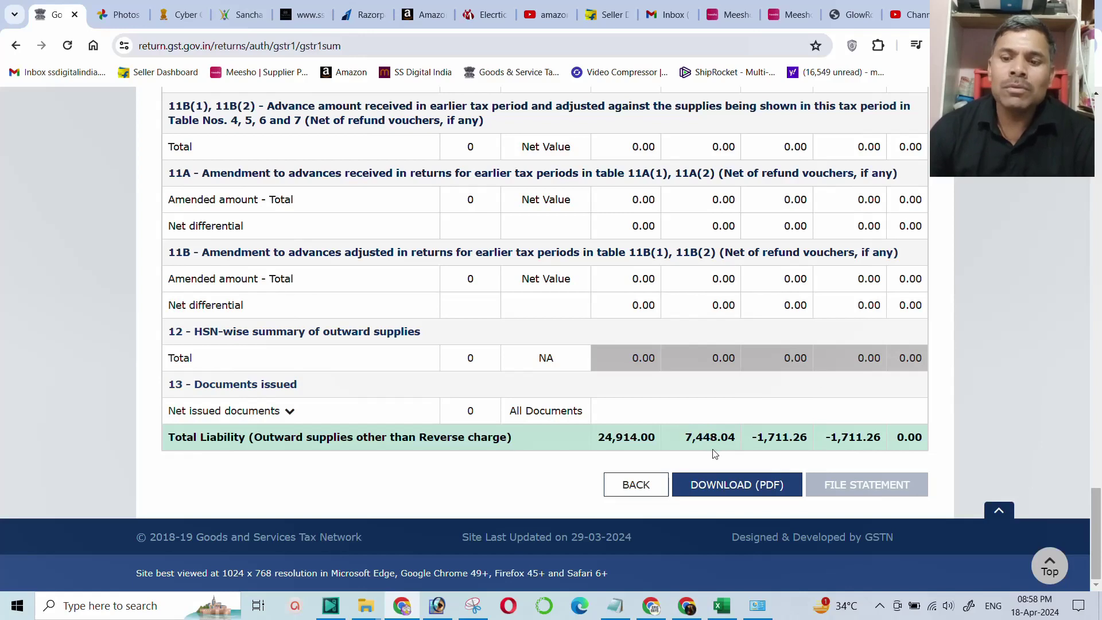
drag(686, 437, 740, 441)
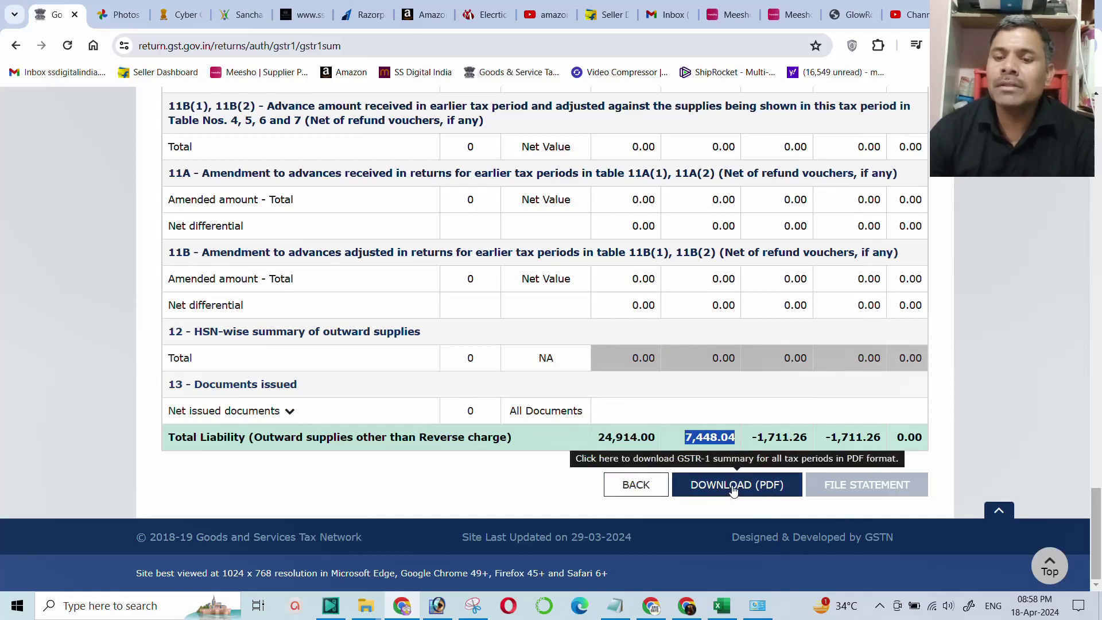
Step: Download the November GSTR-1 summary as a PDF and open it at the 9B Credit/Debit Notes (Registered) total row
click(733, 487)
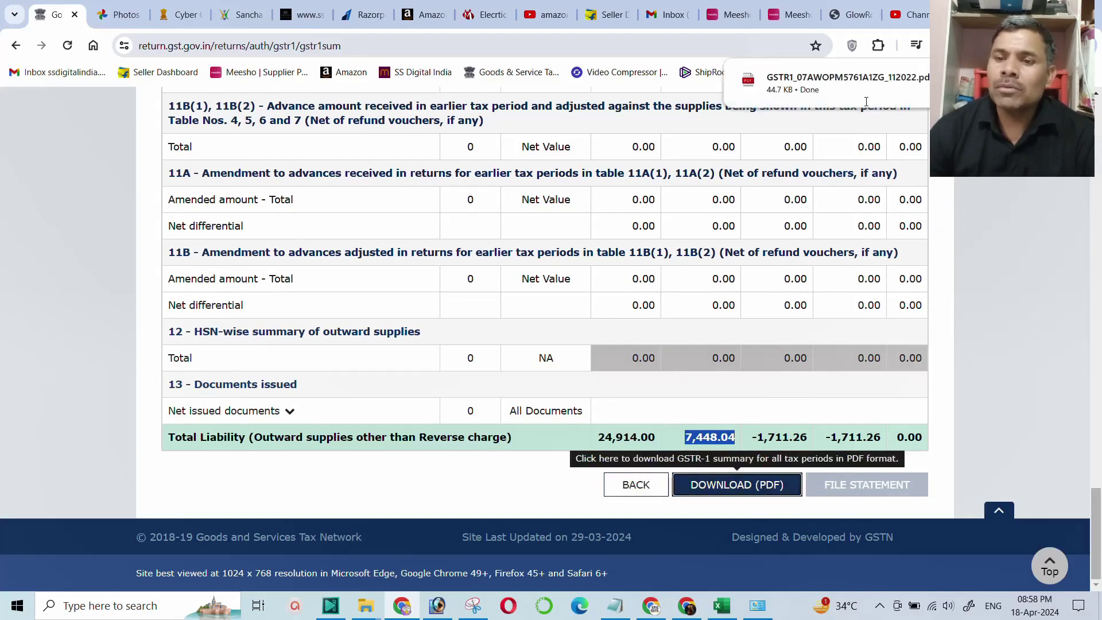
click(866, 101)
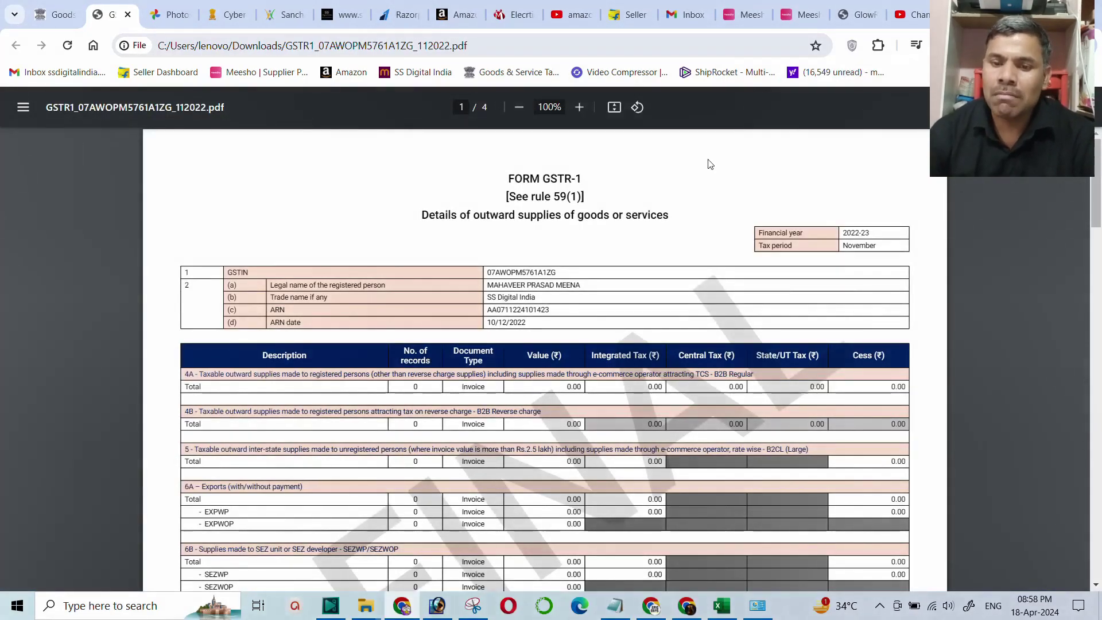
scroll(631, 259, down, 15)
scroll(568, 293, down, 6)
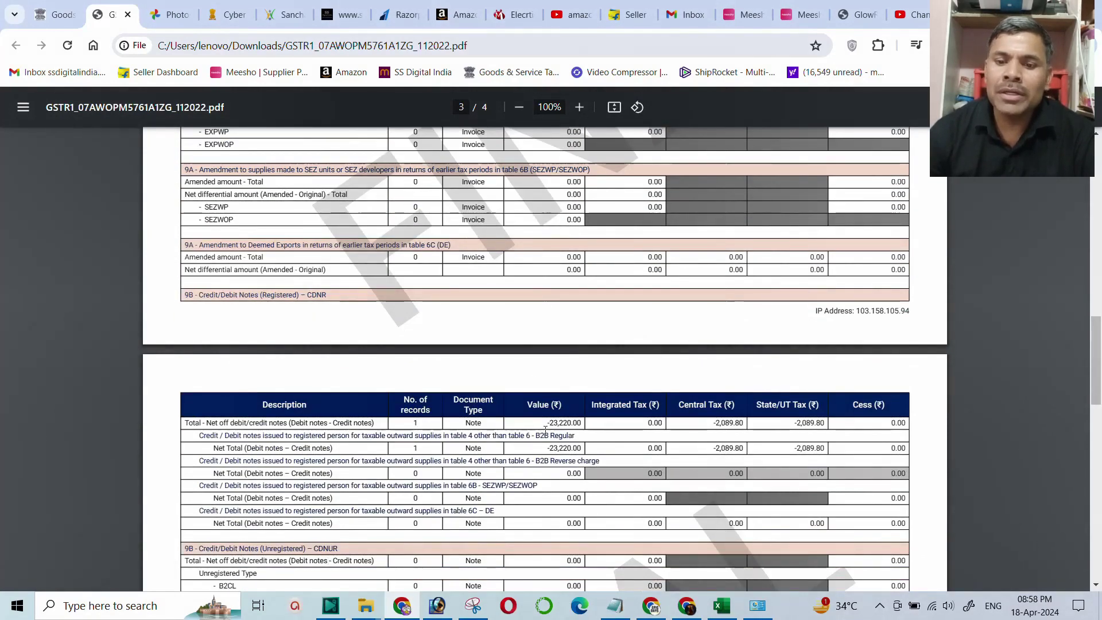
drag(547, 423, 821, 424)
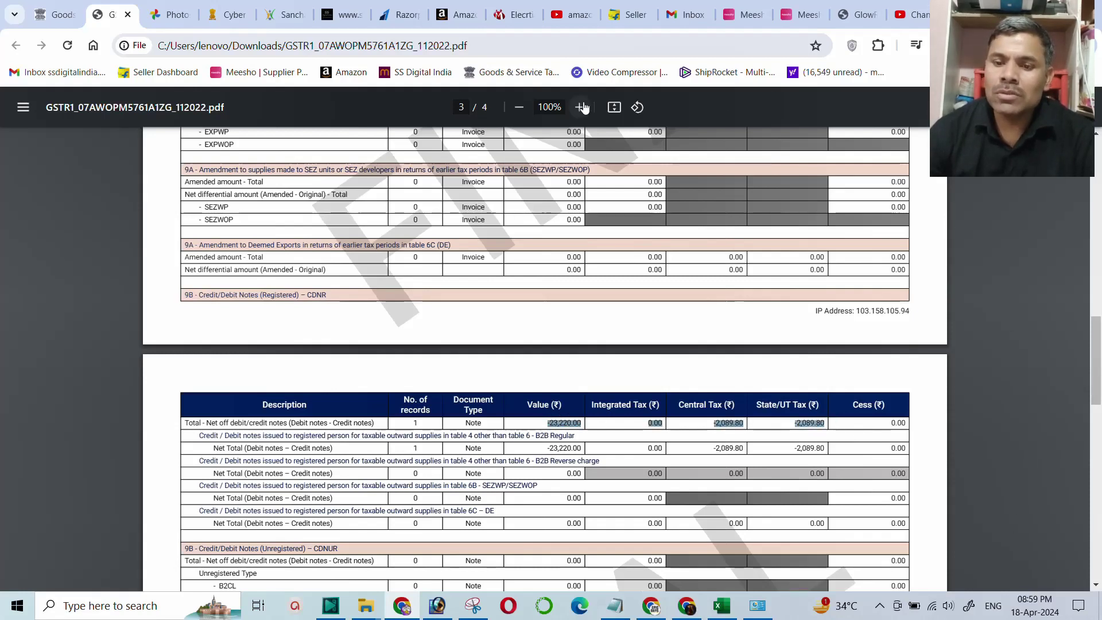
Step: Enlarge the PDF to 175% and check the value, integrated, central and state tax in the registered credit/debit notes total row
click(579, 108)
click(579, 107)
click(578, 107)
click(579, 107)
scroll(850, 387, down, 5)
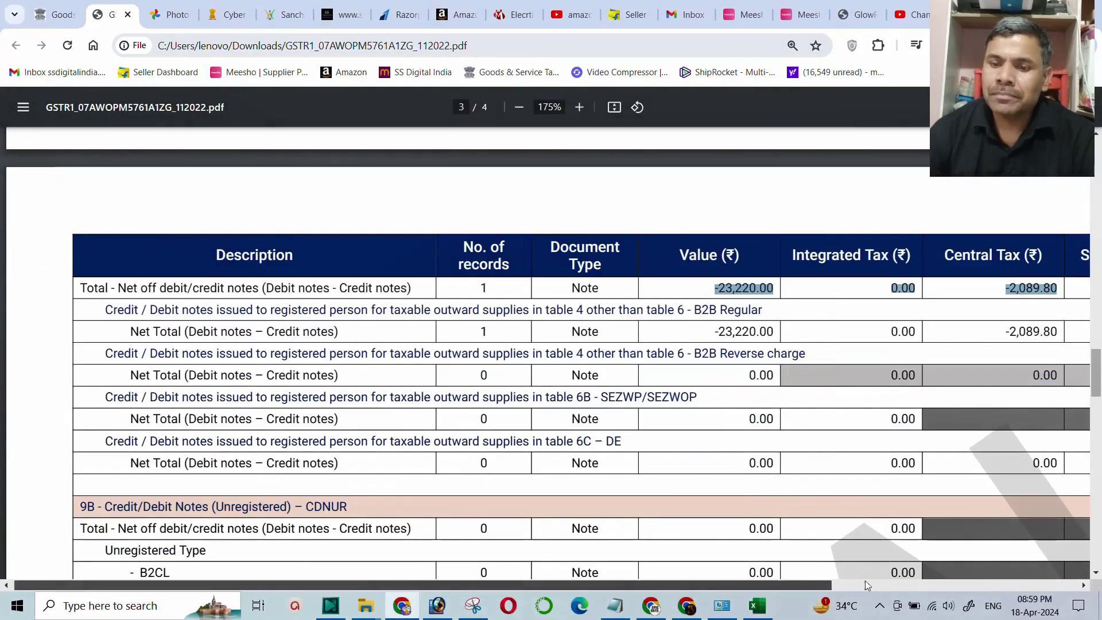
scroll(957, 579, right, 5)
drag(957, 579, 1015, 579)
drag(619, 287, 627, 287)
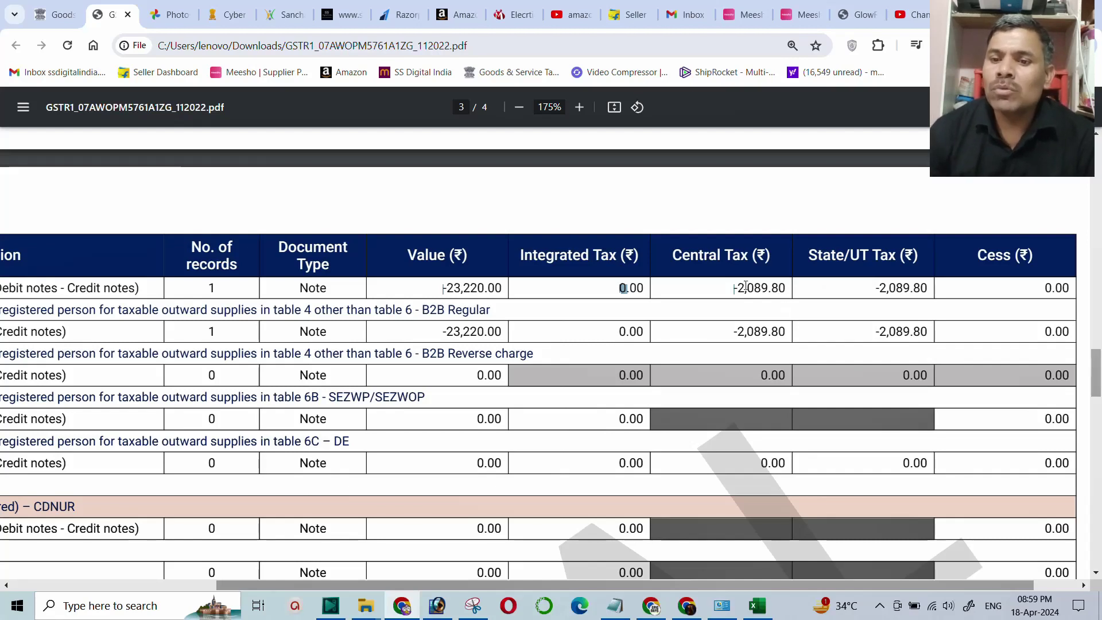
drag(731, 288, 960, 294)
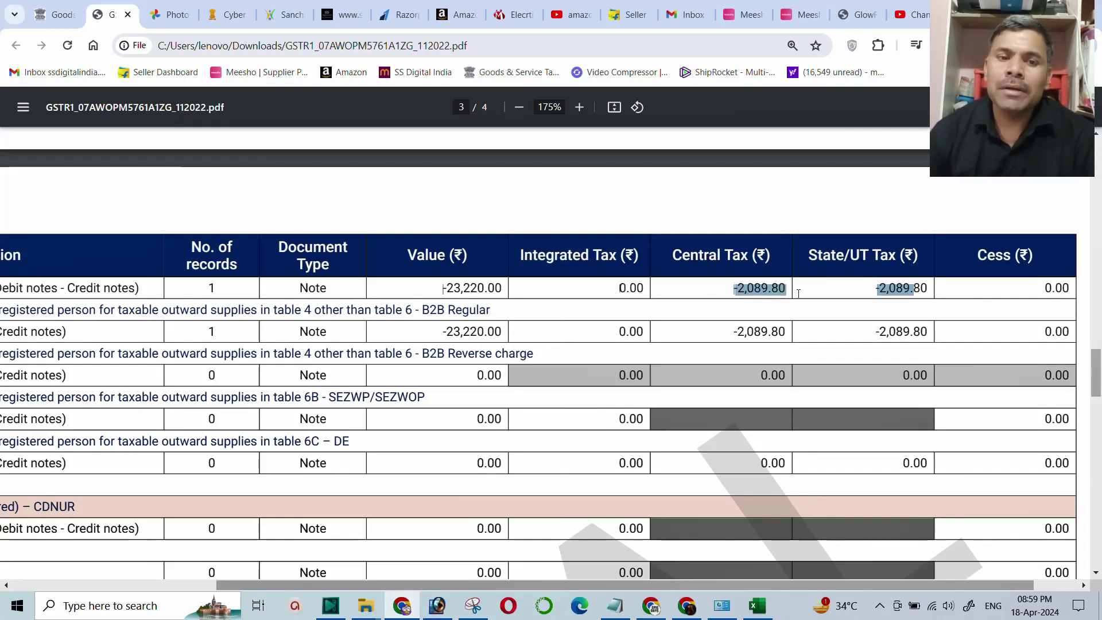
Step: Switch back to the GST portal and leave the November GSTR-1 for the File Returns page
click(48, 25)
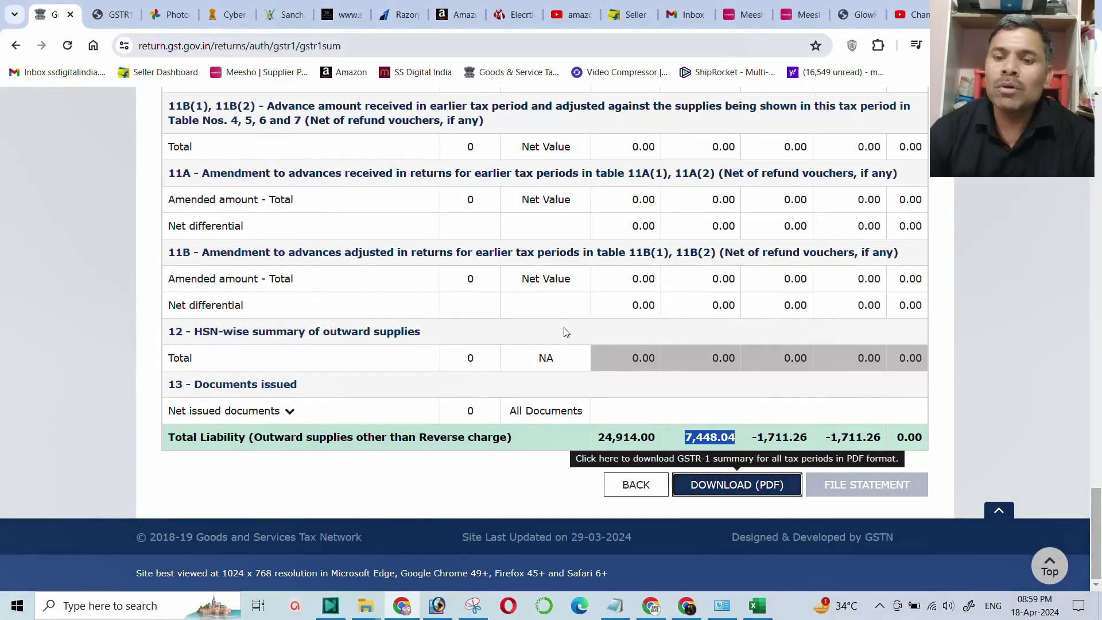
click(637, 484)
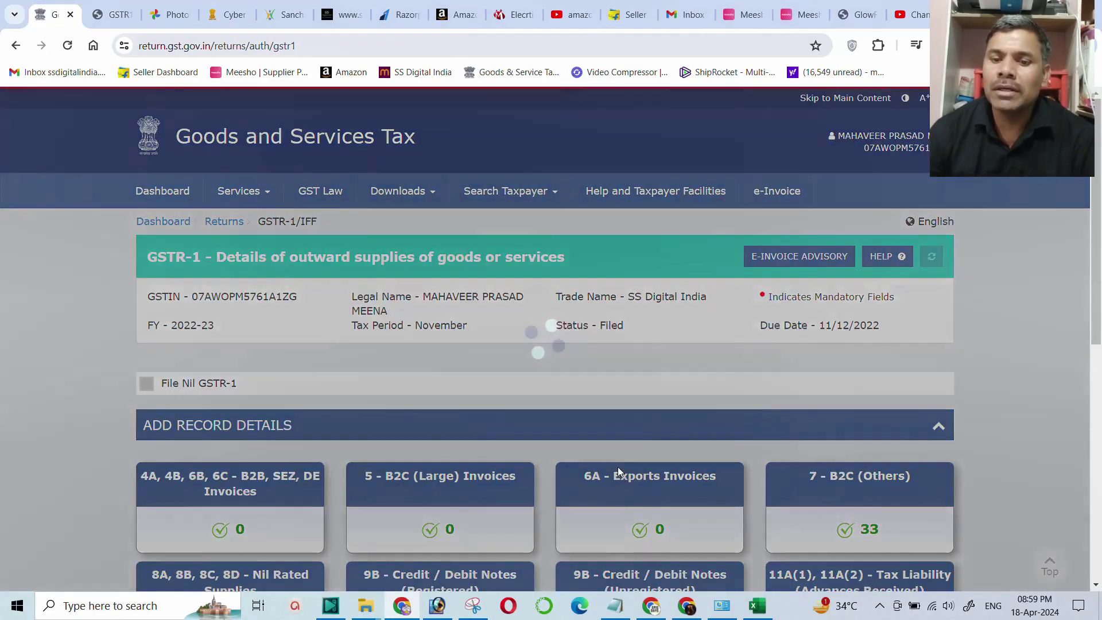
scroll(515, 439, down, 8)
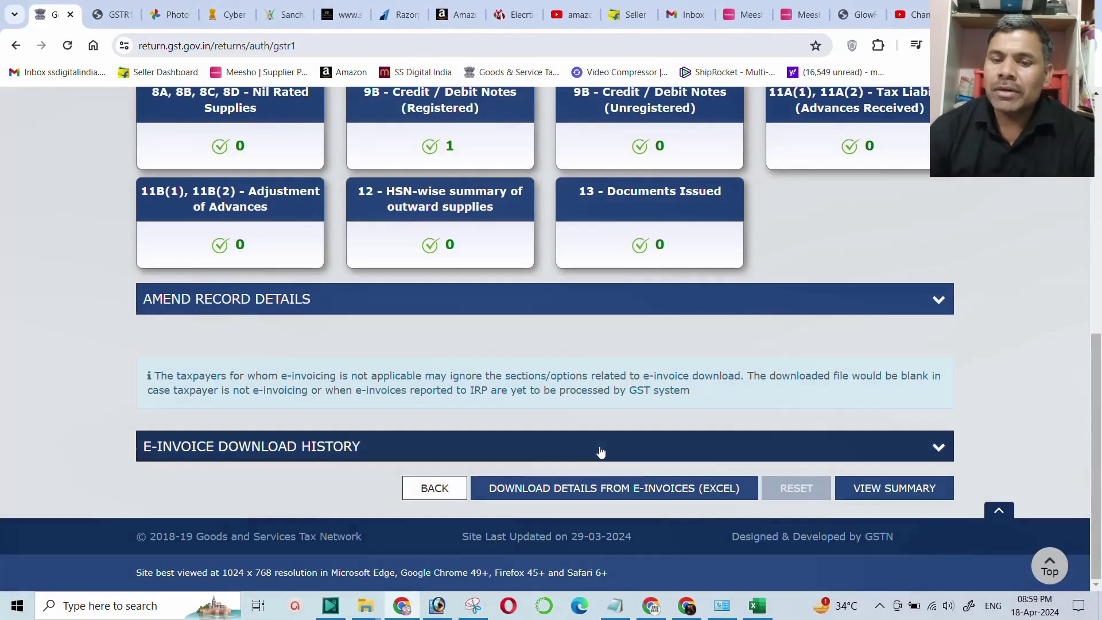
click(434, 489)
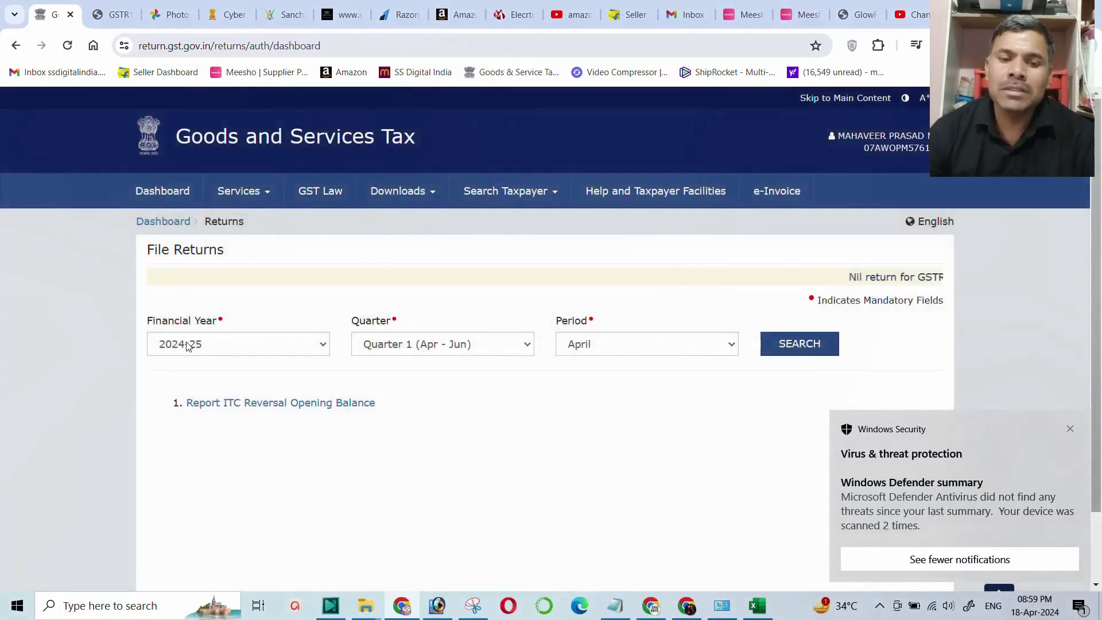
Step: Search the returns again for financial year 2022-23, Quarter 3 (Oct - Dec), period November
click(187, 346)
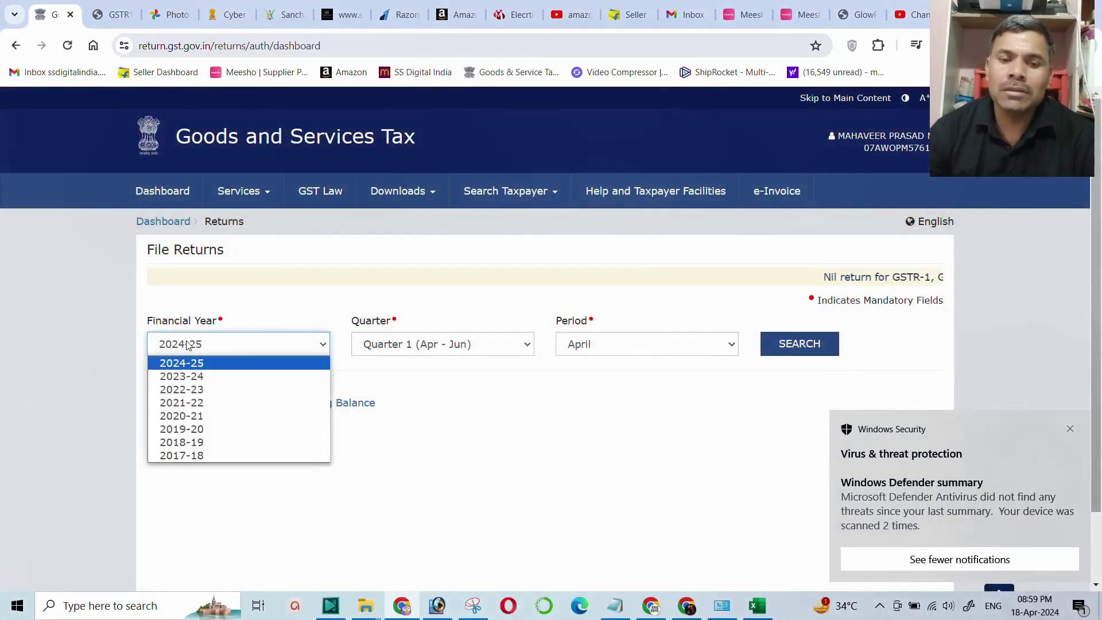
click(195, 392)
click(456, 353)
click(436, 388)
click(638, 351)
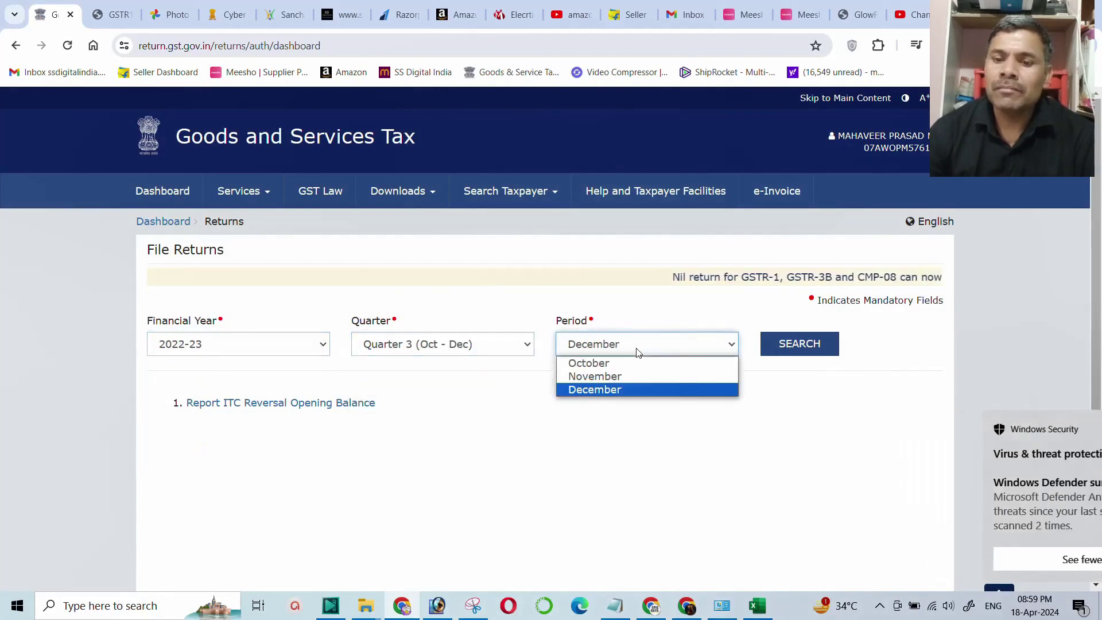
click(595, 376)
click(799, 343)
Step: Open the filed November GSTR-3B monthly return and bring up its table summaries
scroll(402, 356, down, 10)
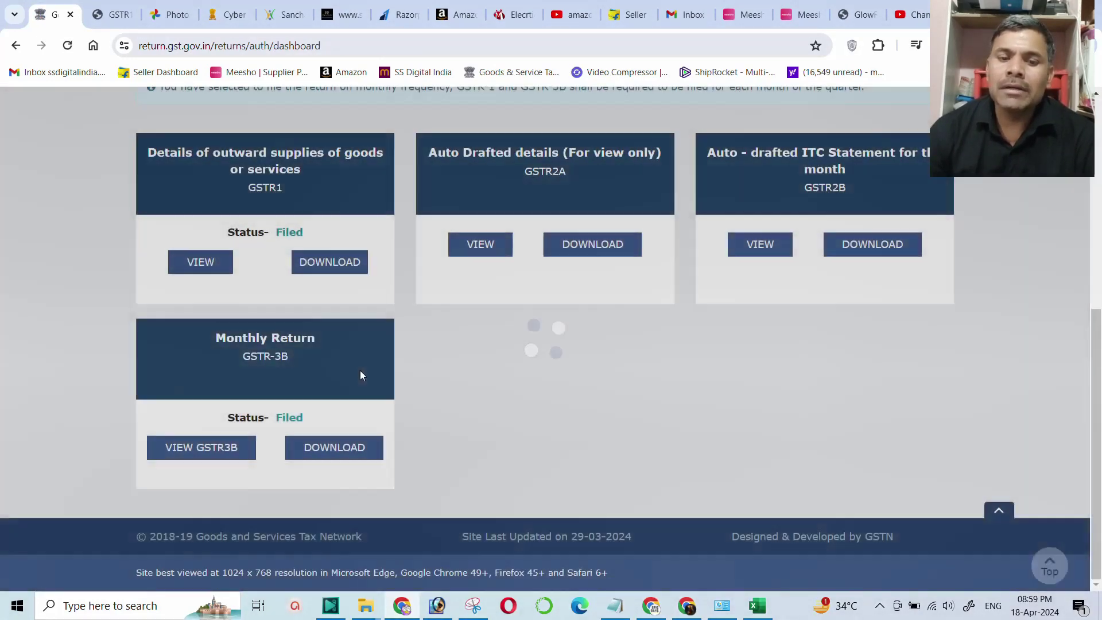
click(206, 462)
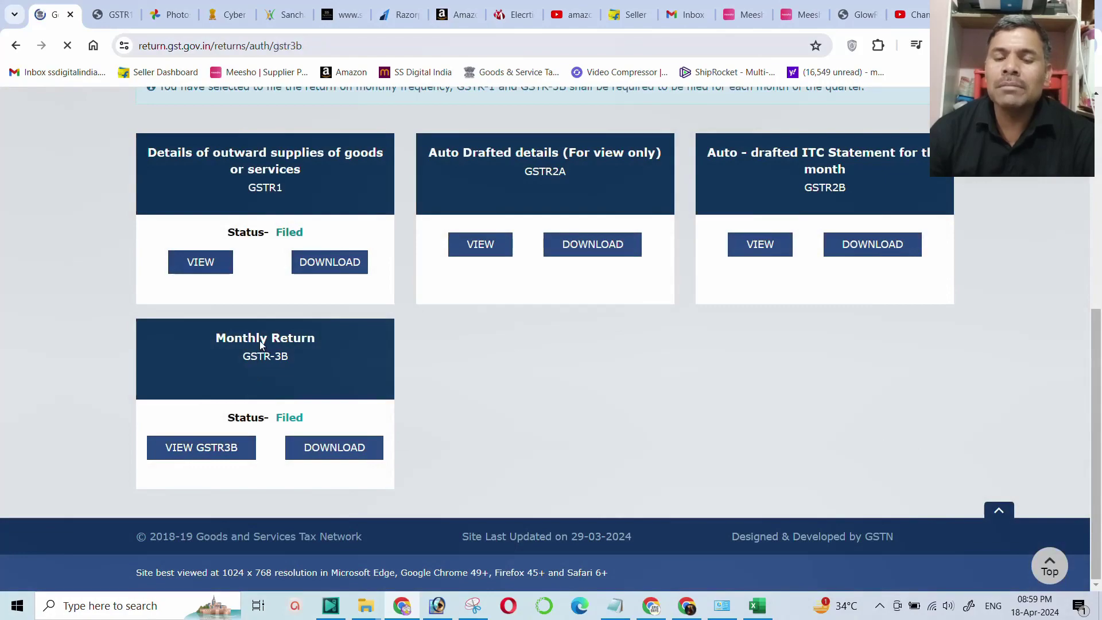
scroll(402, 401, down, 5)
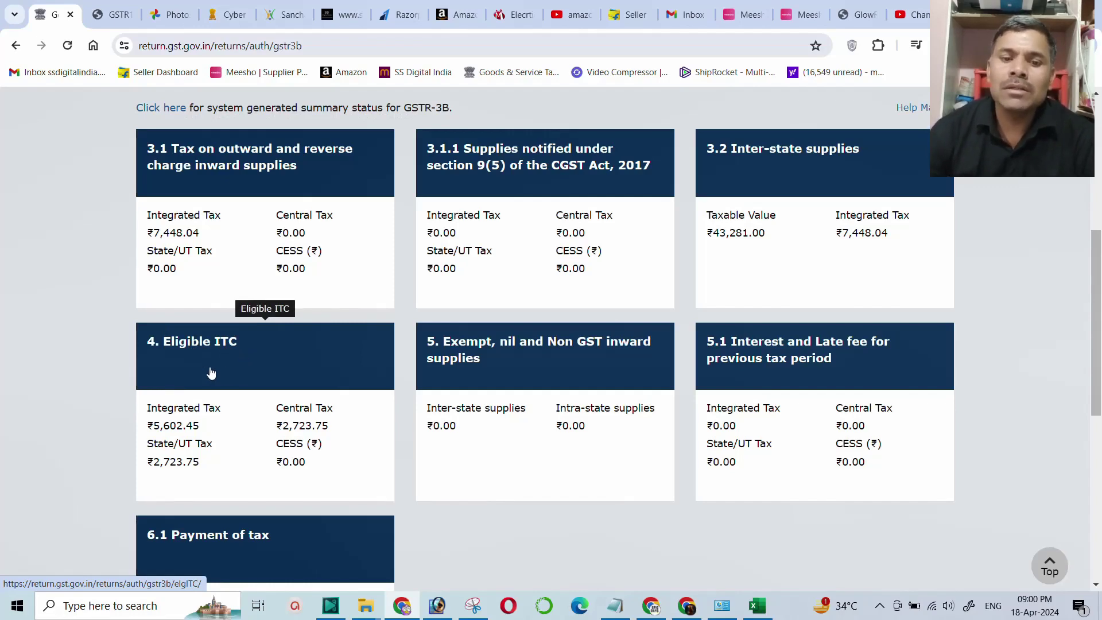
Step: Examine table 4 Eligible ITC for All other ITC, ITC Reversed - Others and Net ITC Available, and return to the GSTR-3B overview
click(194, 346)
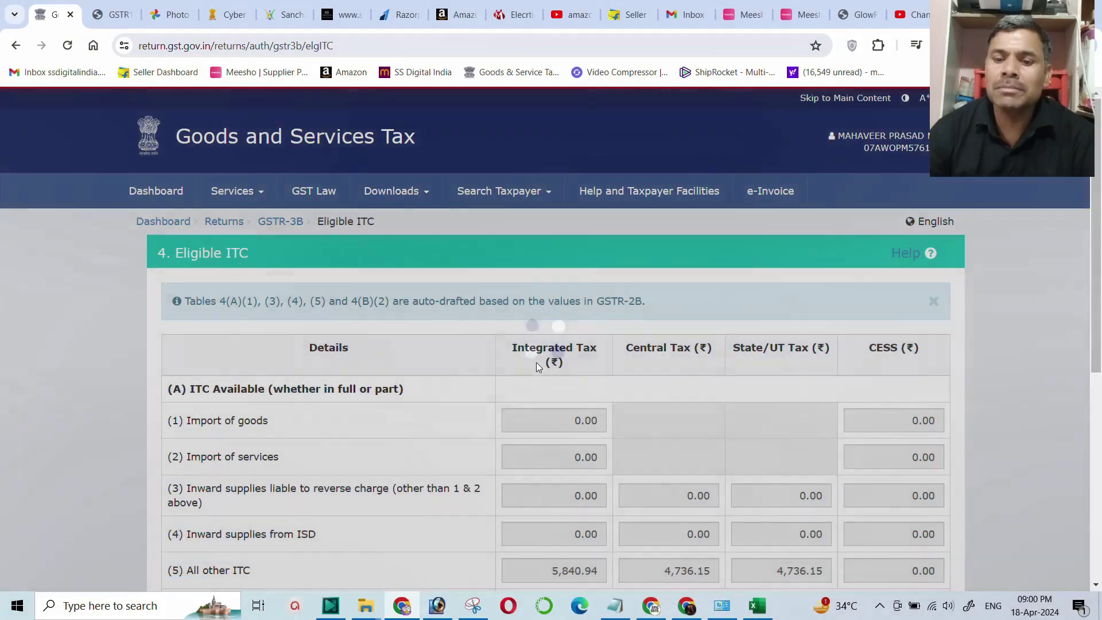
scroll(370, 516, down, 1)
scroll(370, 518, down, 1)
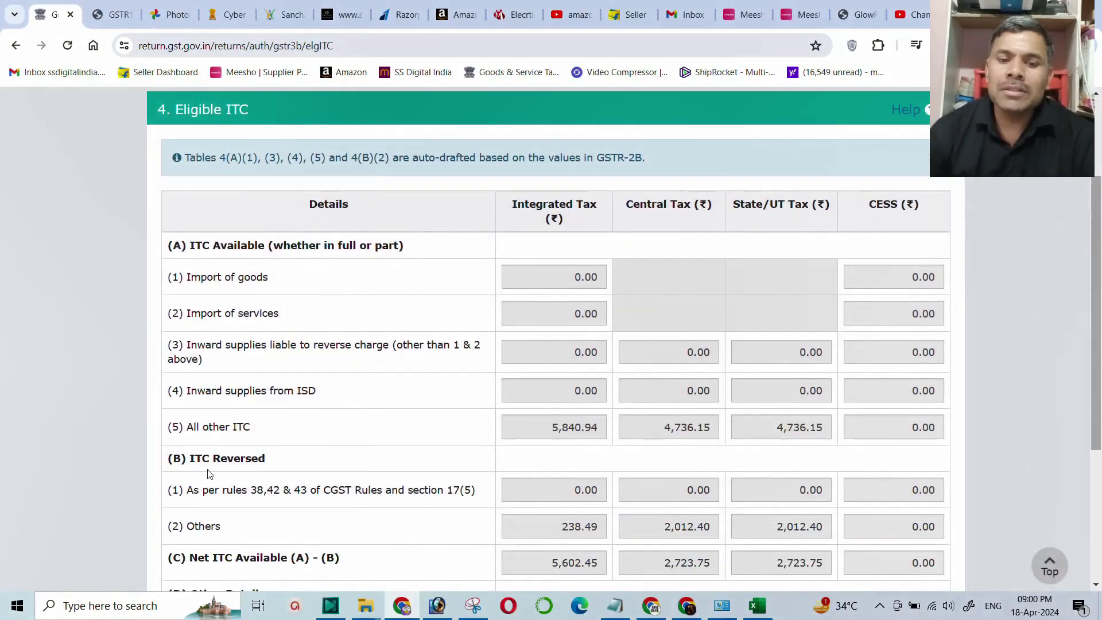
scroll(385, 454, down, 1)
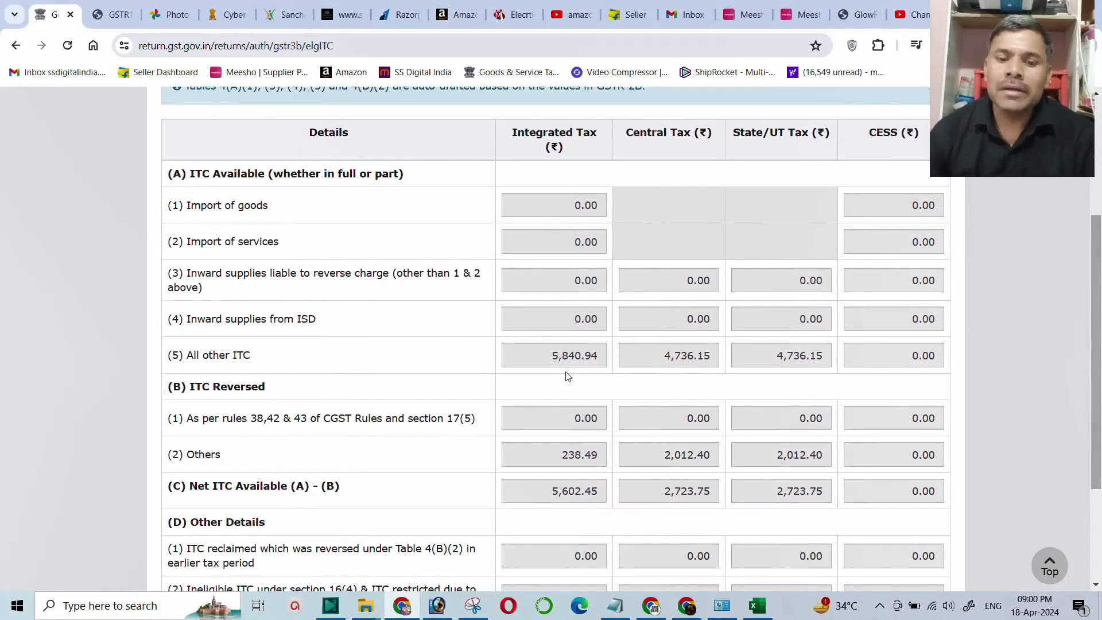
scroll(402, 384, down, 1)
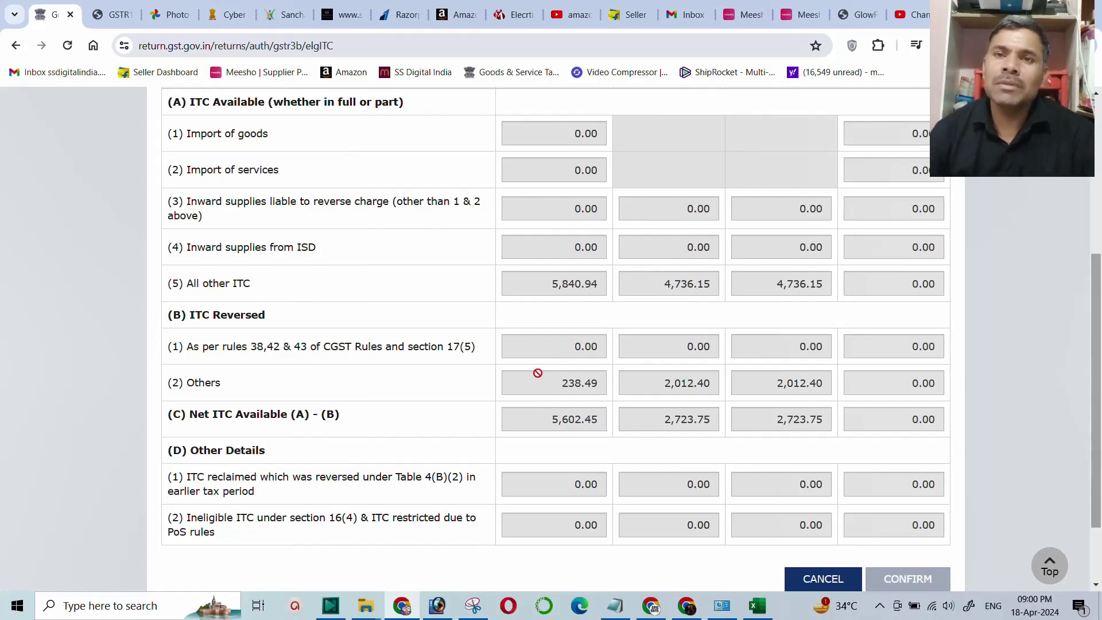
mouse_move(537, 373)
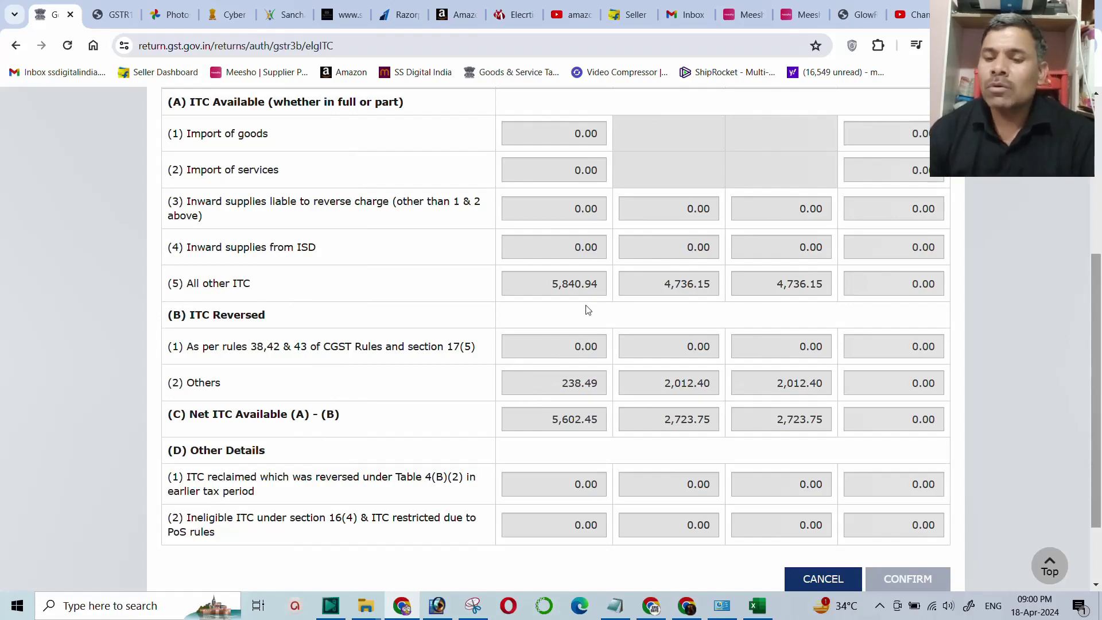
scroll(691, 443, down, 2)
click(816, 487)
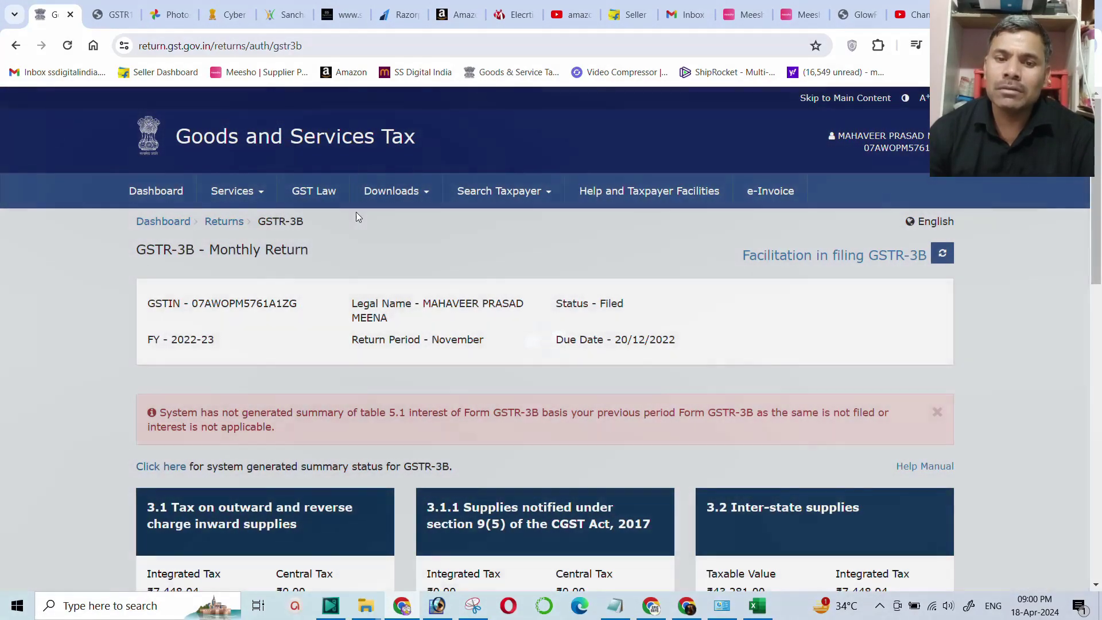
Step: Open the Tax liabilities and ITC comparison report for financial year 2022-23
click(225, 195)
mouse_move(304, 226)
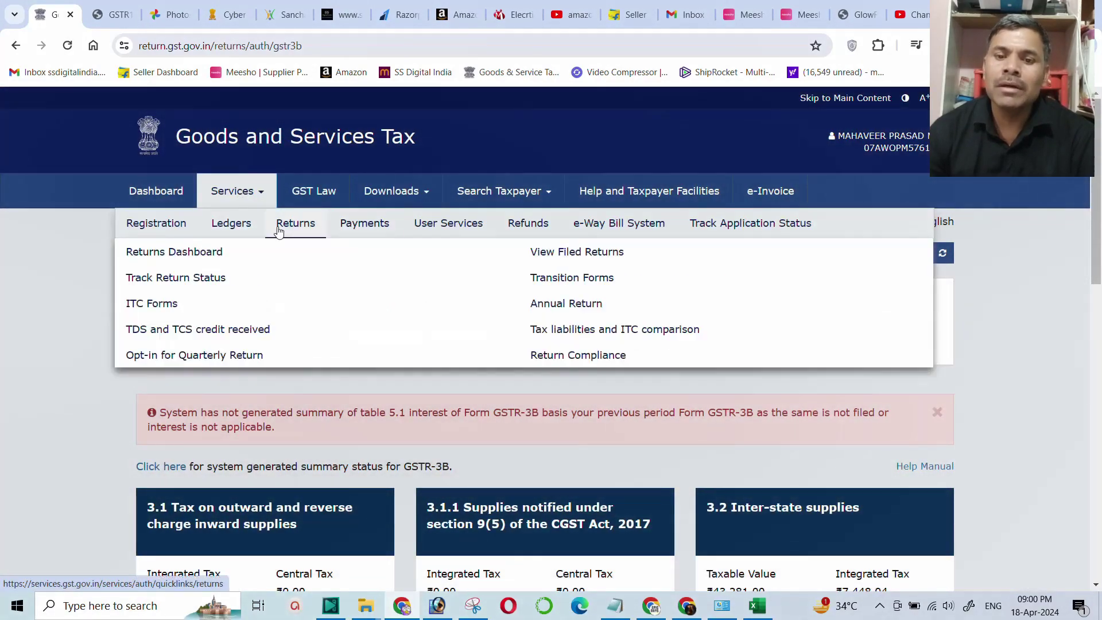
click(590, 333)
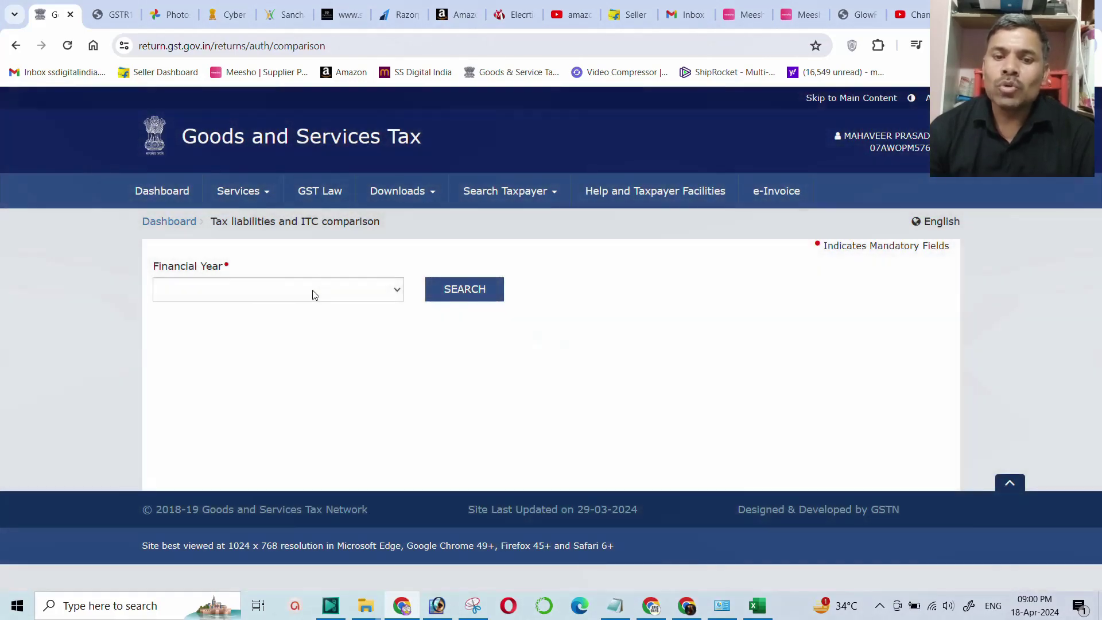
click(312, 291)
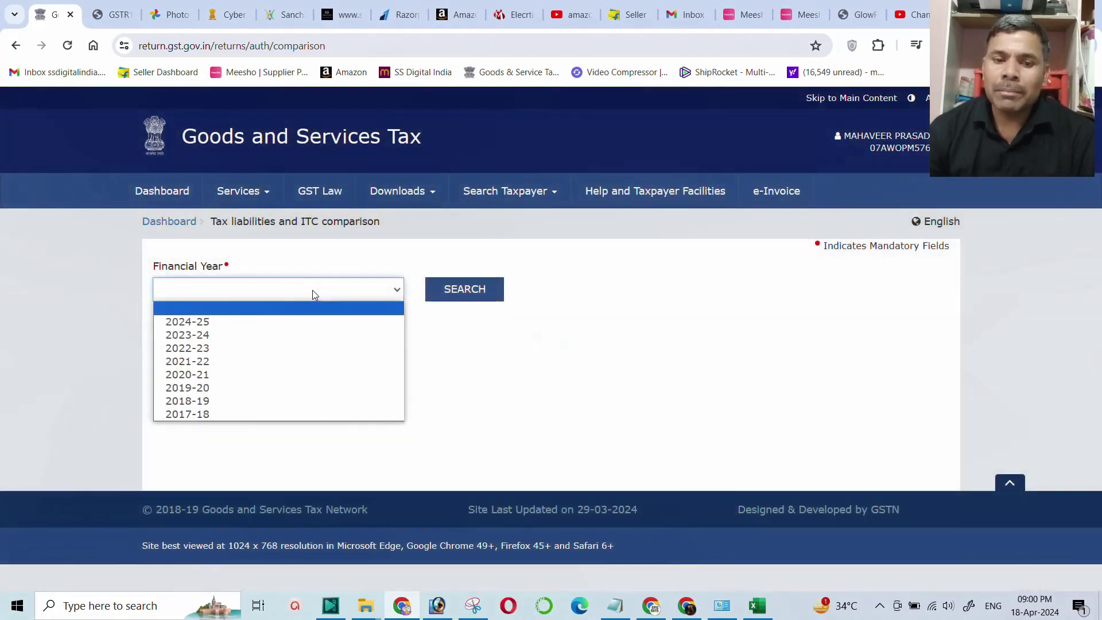
click(221, 348)
click(464, 288)
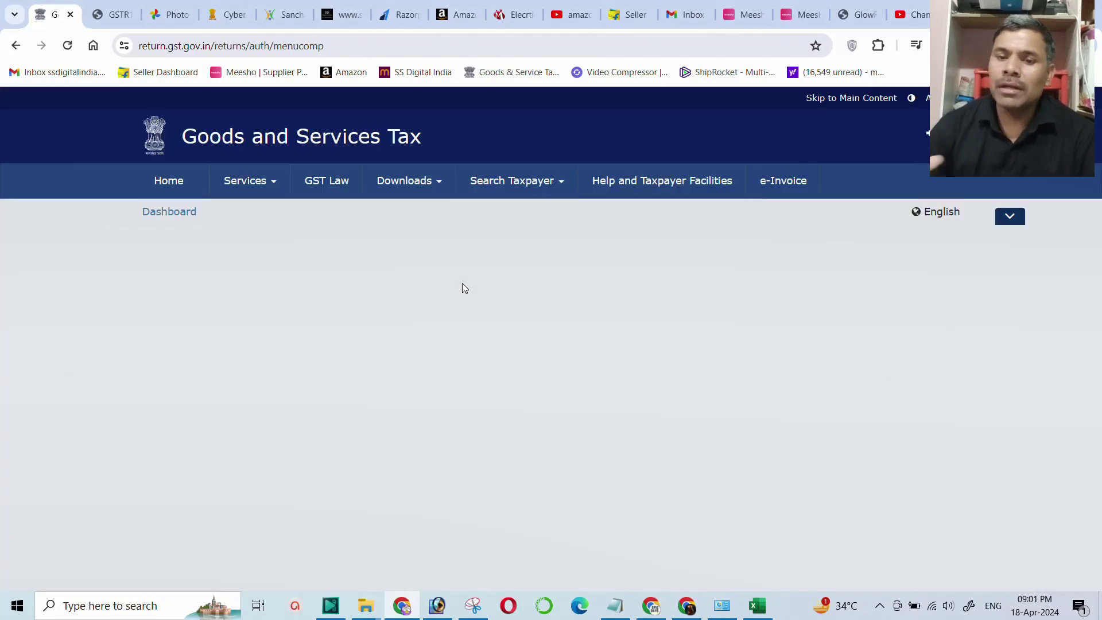
Step: Check the Nov-22 shortfall/excess in liability in the declared-versus-paid table and review the report's column headings
scroll(488, 298, down, 8)
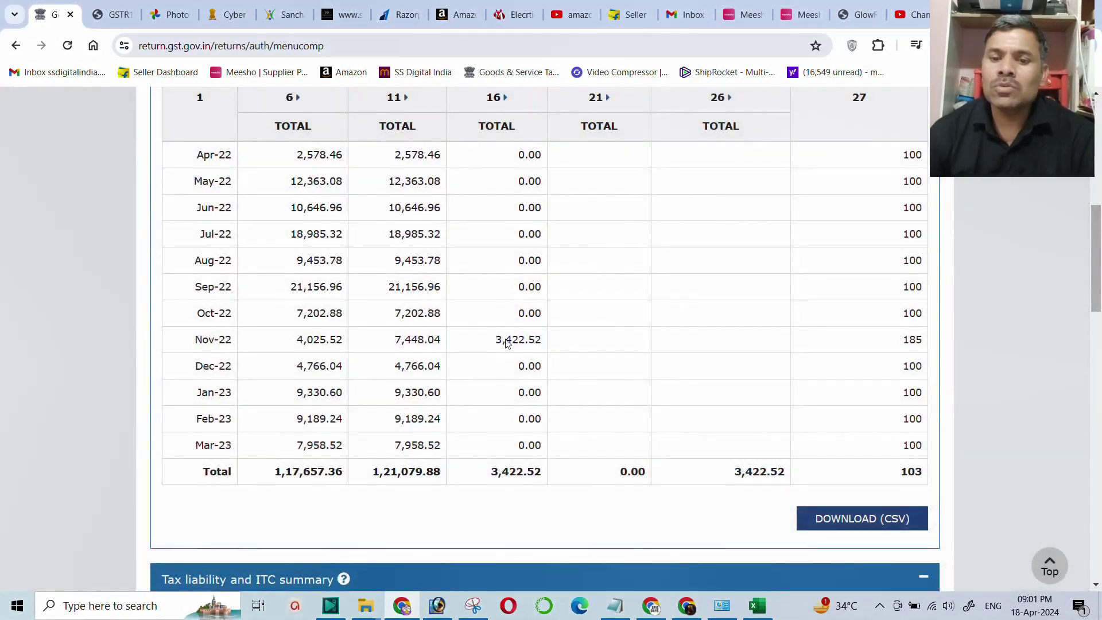
double_click(507, 340)
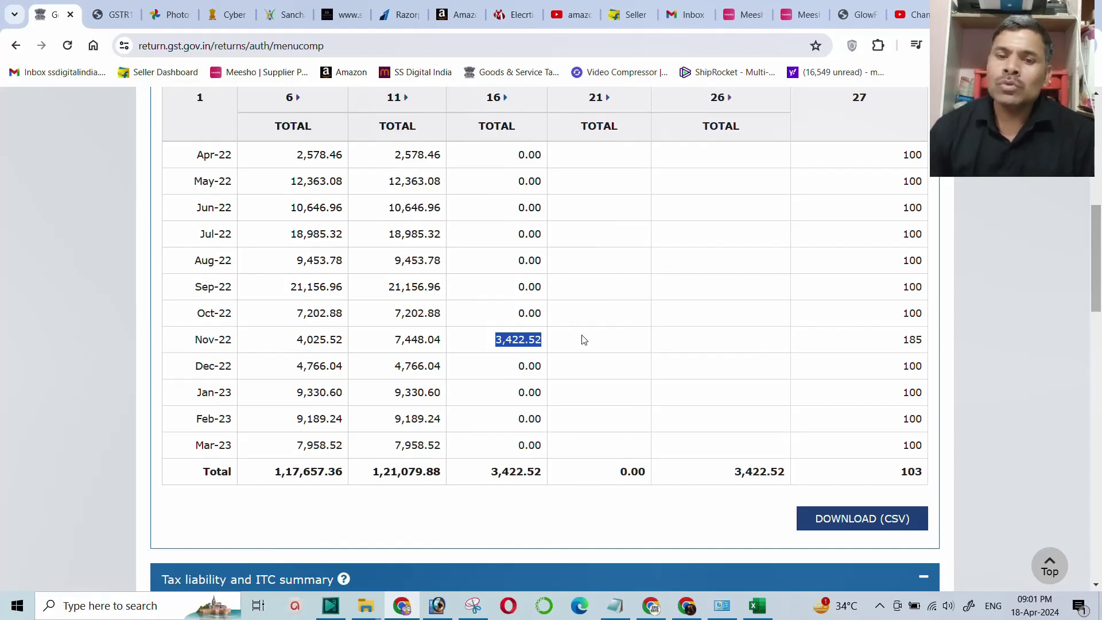
scroll(487, 390, up, 5)
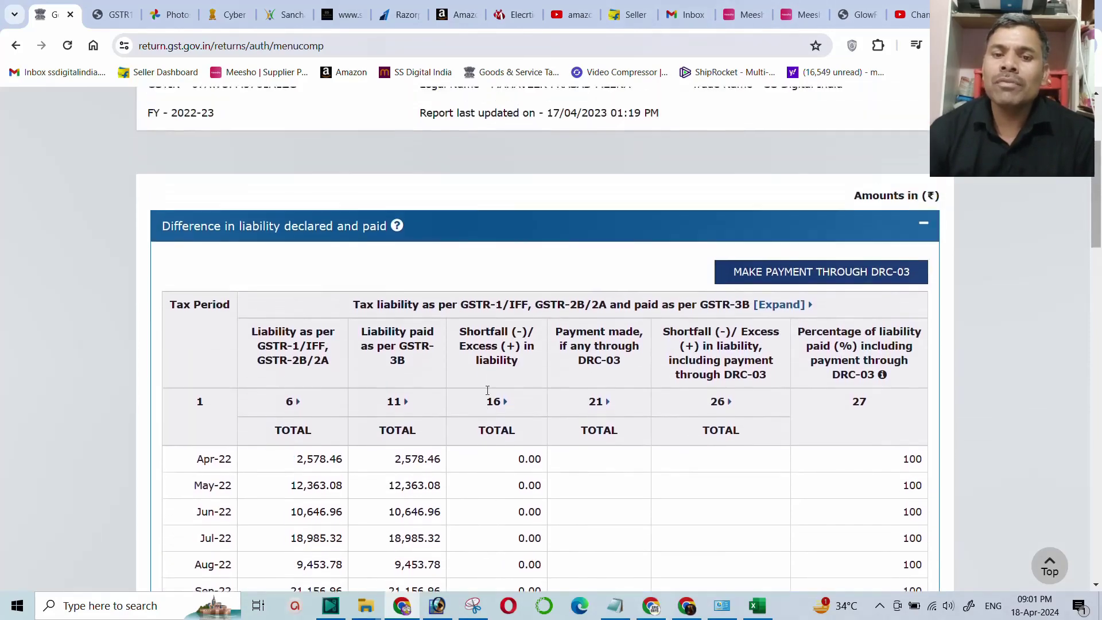
scroll(487, 389, up, 3)
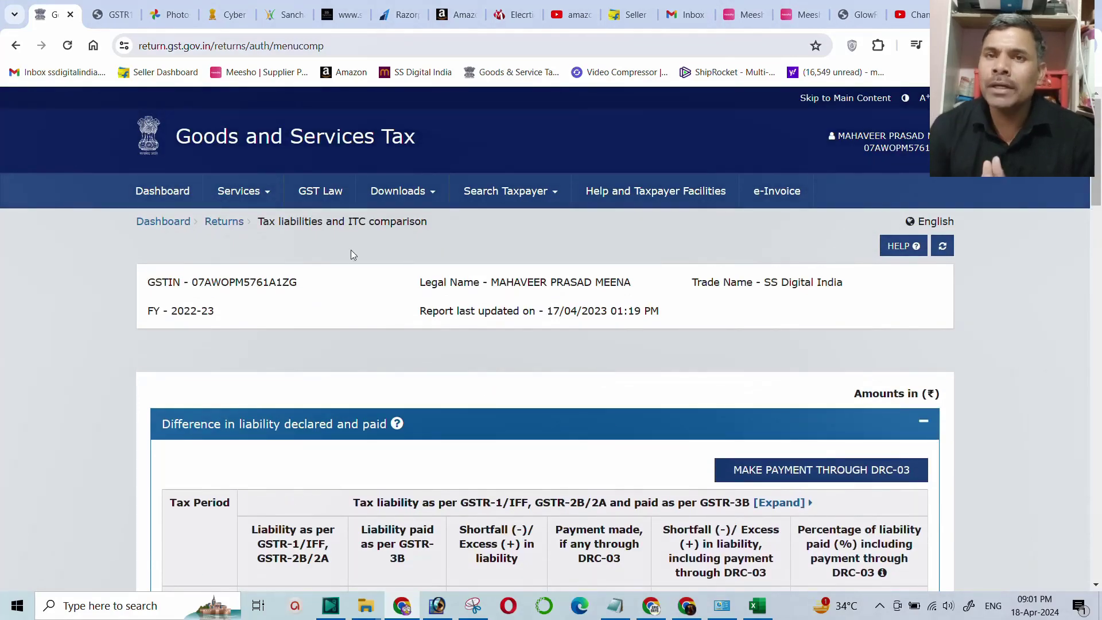